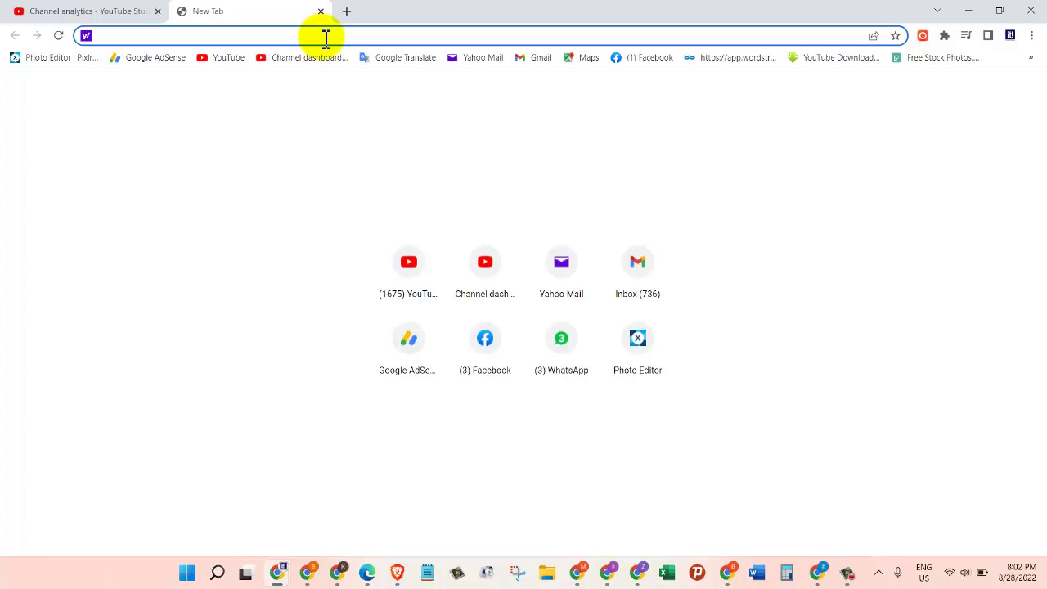
- Search the web for vpnbook
left_click(326, 36)
type("v")
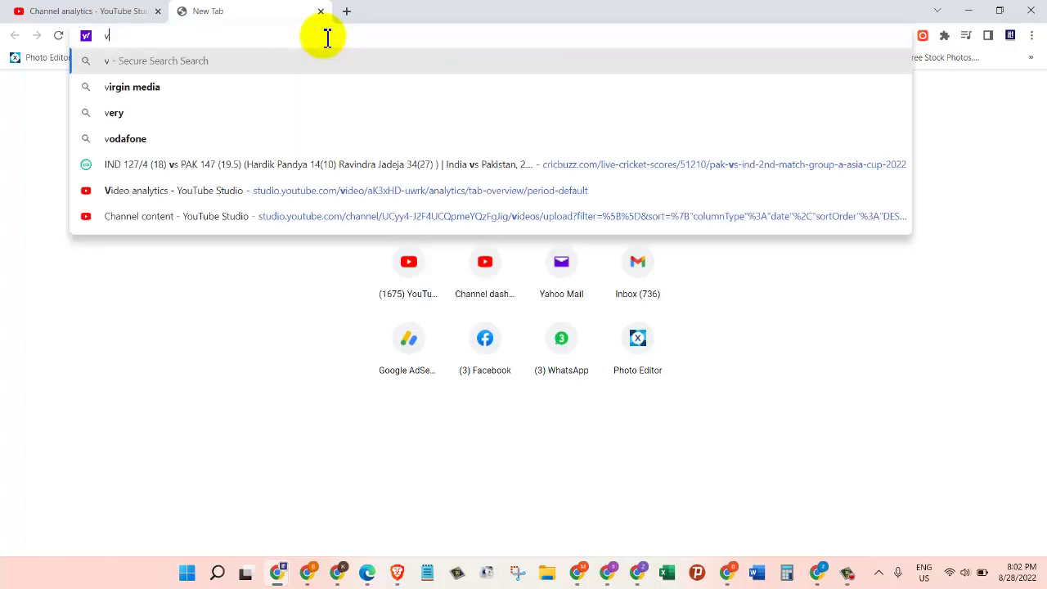
type("pnbook")
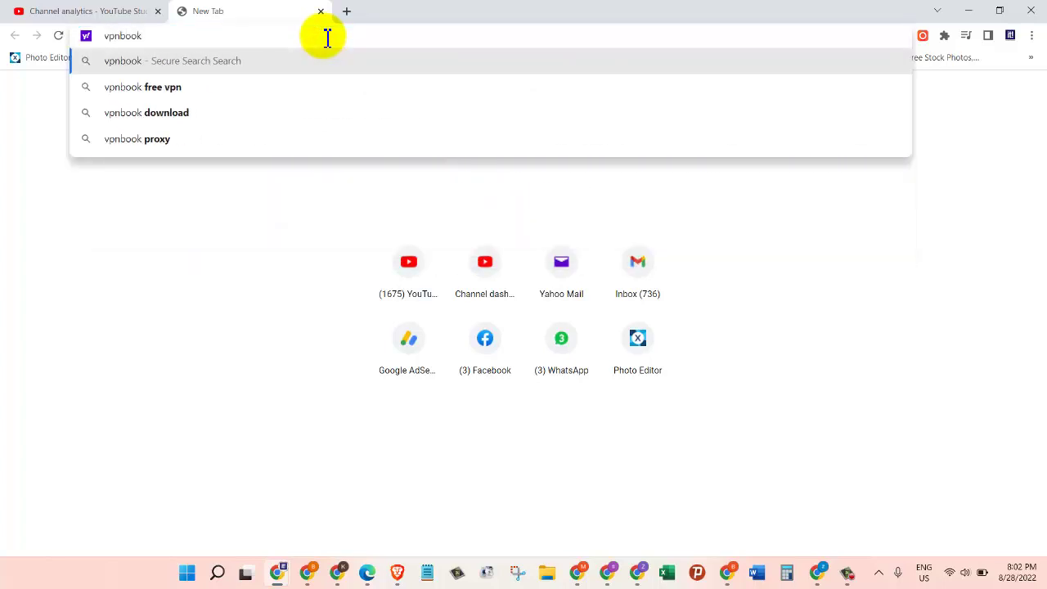
key("Return")
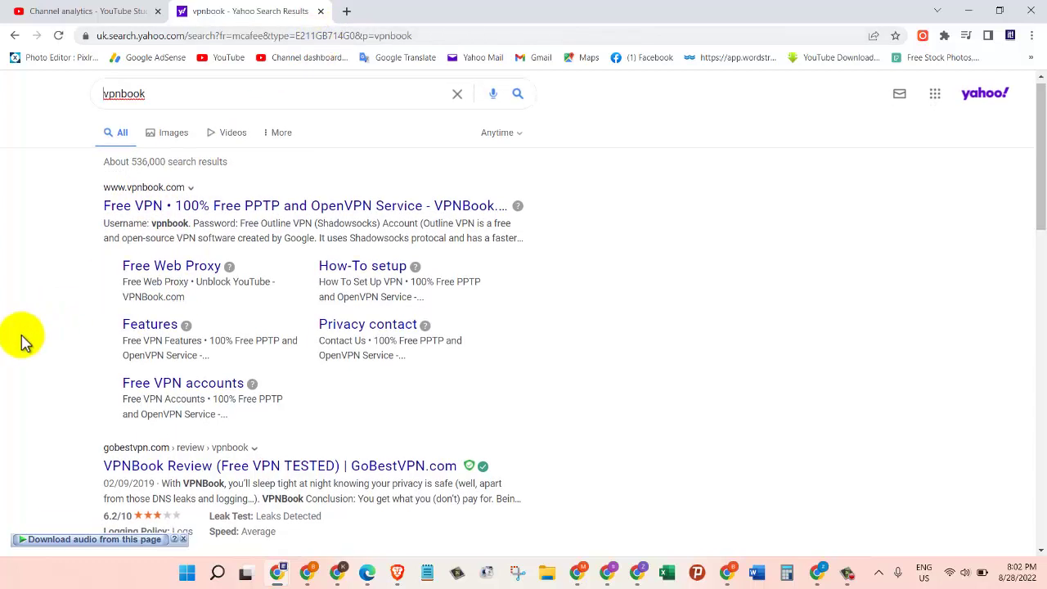
- Open VPNBook's Free VPN accounts page from the search results, collapse the ad banner and show the free PPTP servers and login details
scroll(25, 340, "down", 1)
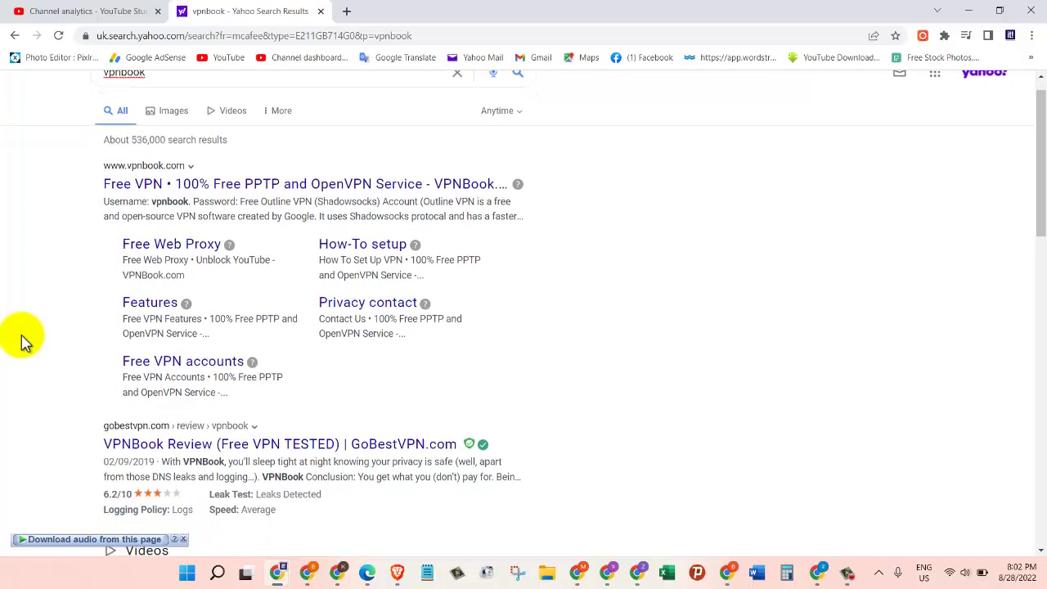
left_click(139, 183)
left_click(548, 98)
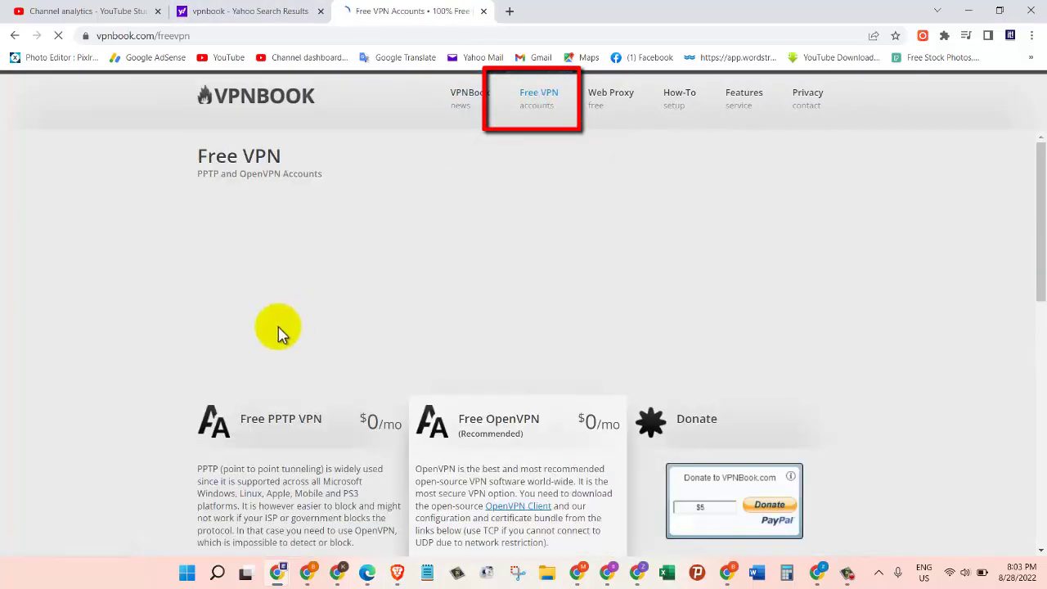
scroll(279, 332, "down", 2)
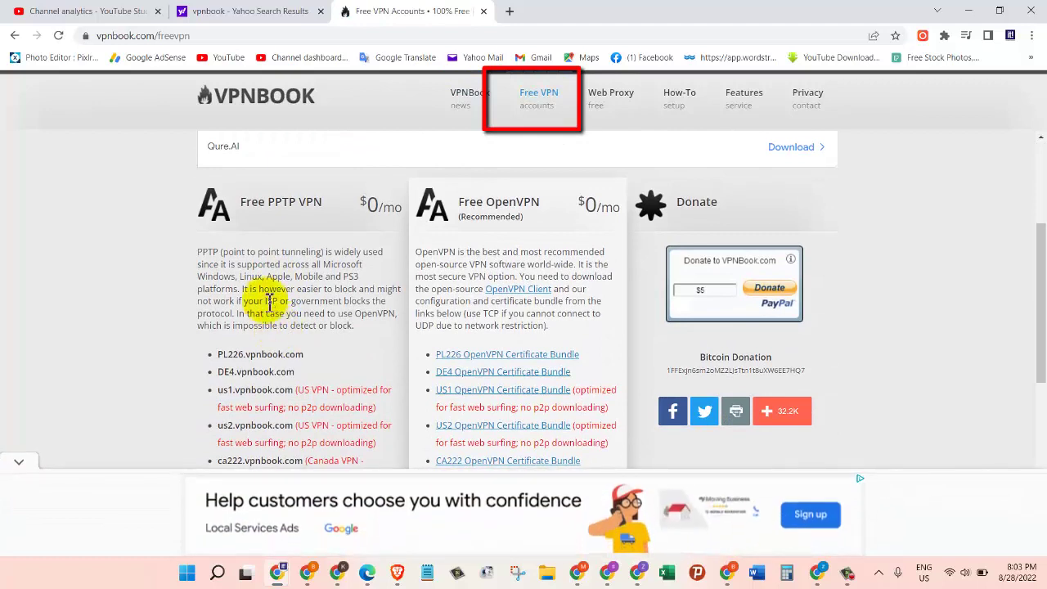
left_click(19, 463)
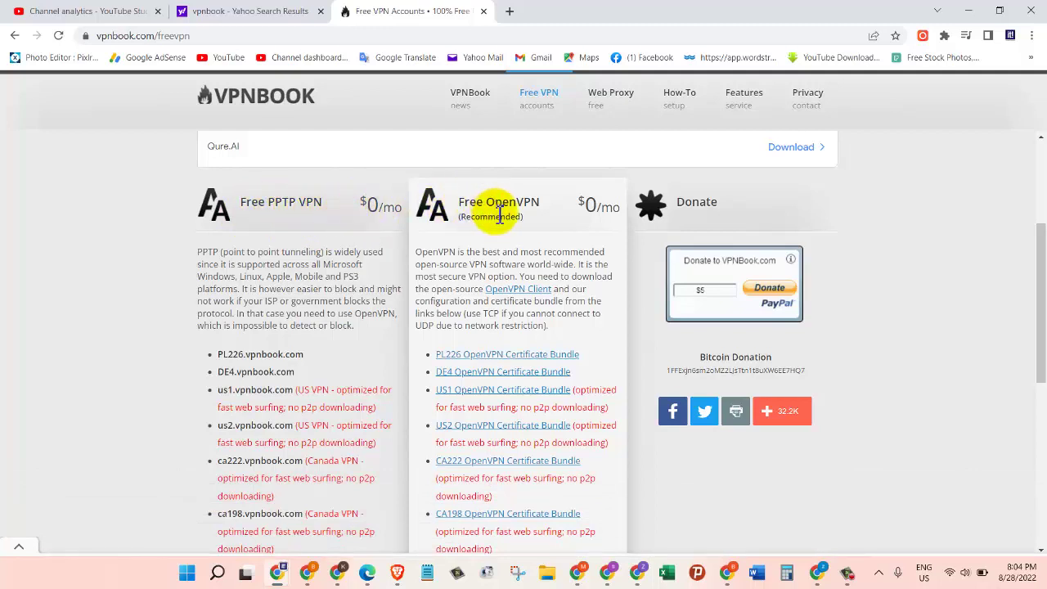
scroll(180, 344, "down", 1)
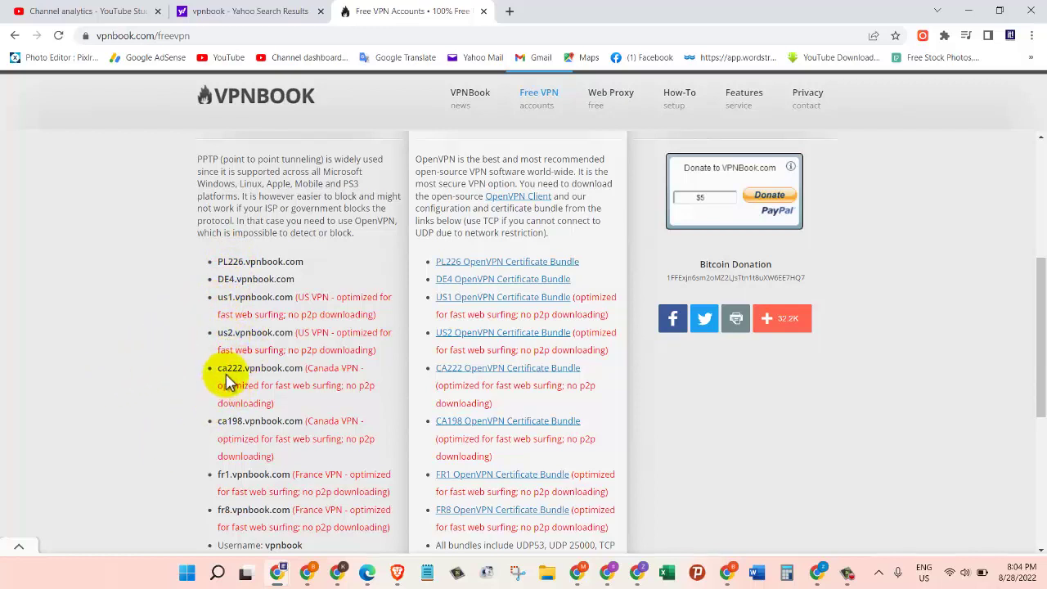
scroll(210, 450, "down", 1)
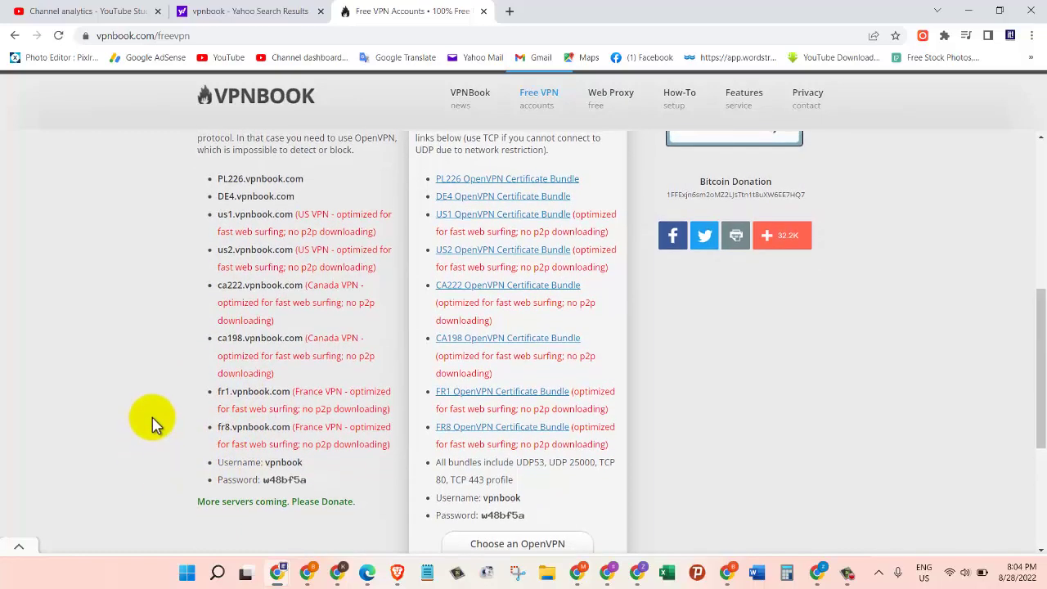
- Switch to Windows Settings, open the VPN page of Network & internet and allow VPN over metered networks
mouse_move(218, 574)
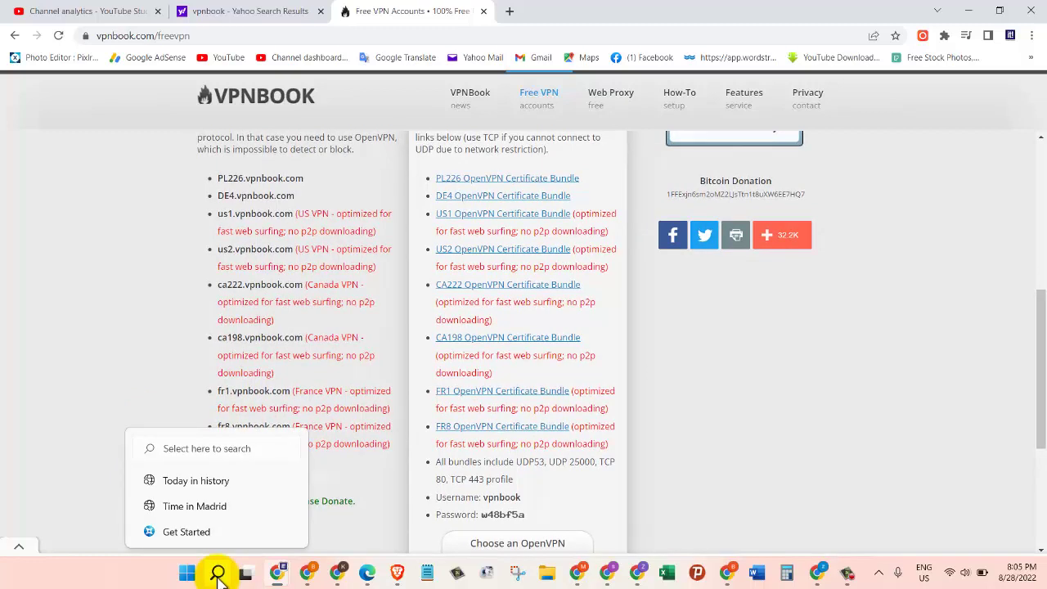
left_click(218, 574)
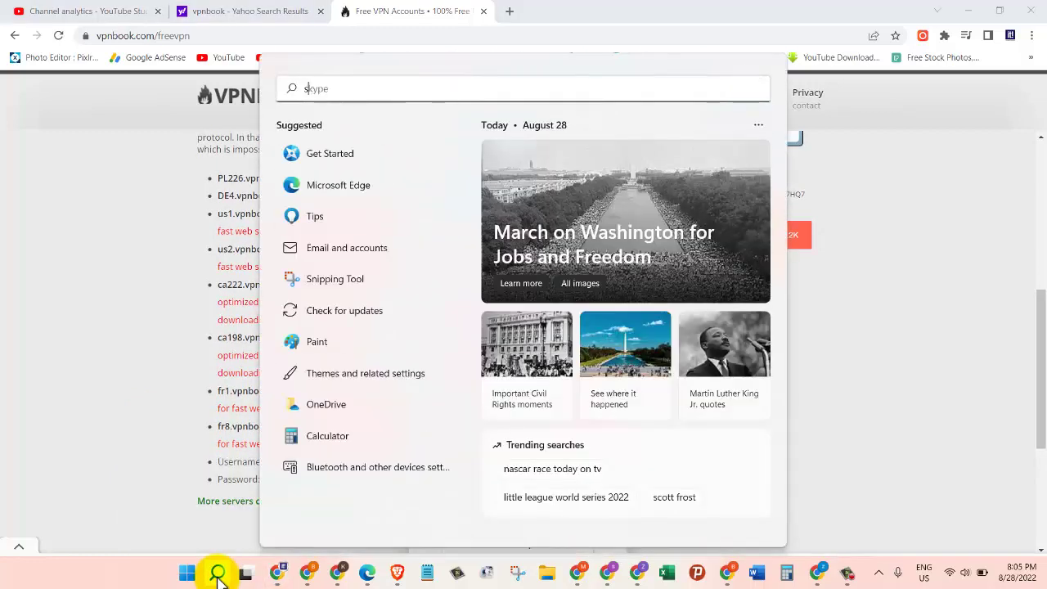
type("setting")
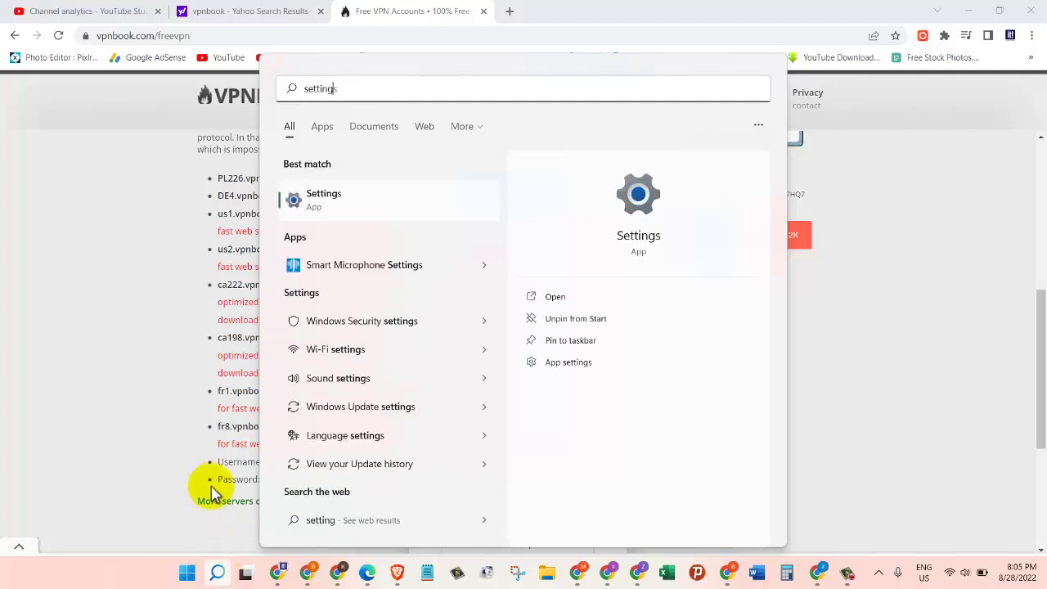
left_click(323, 201)
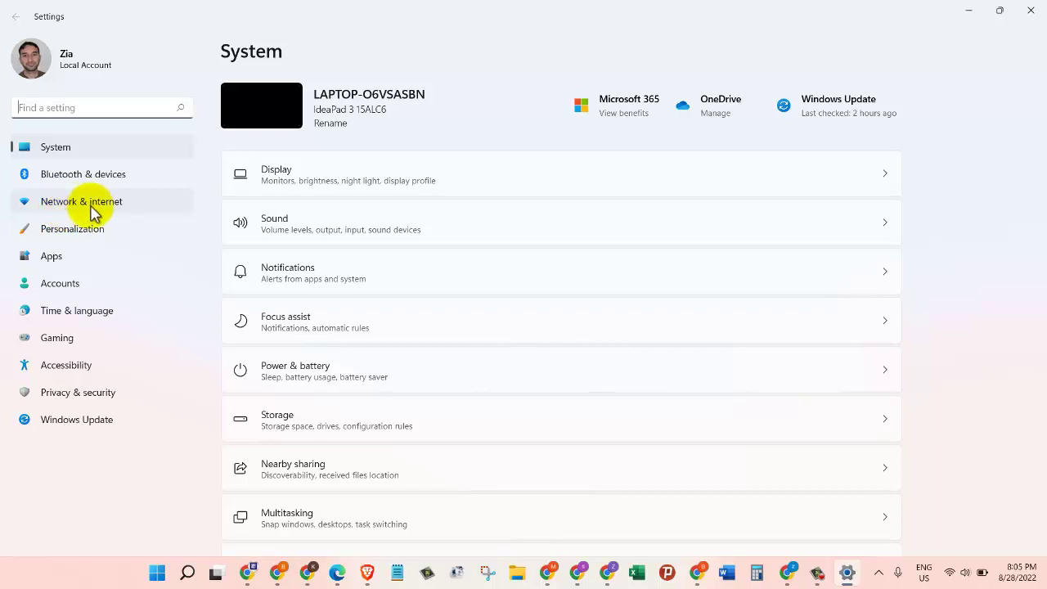
left_click(92, 207)
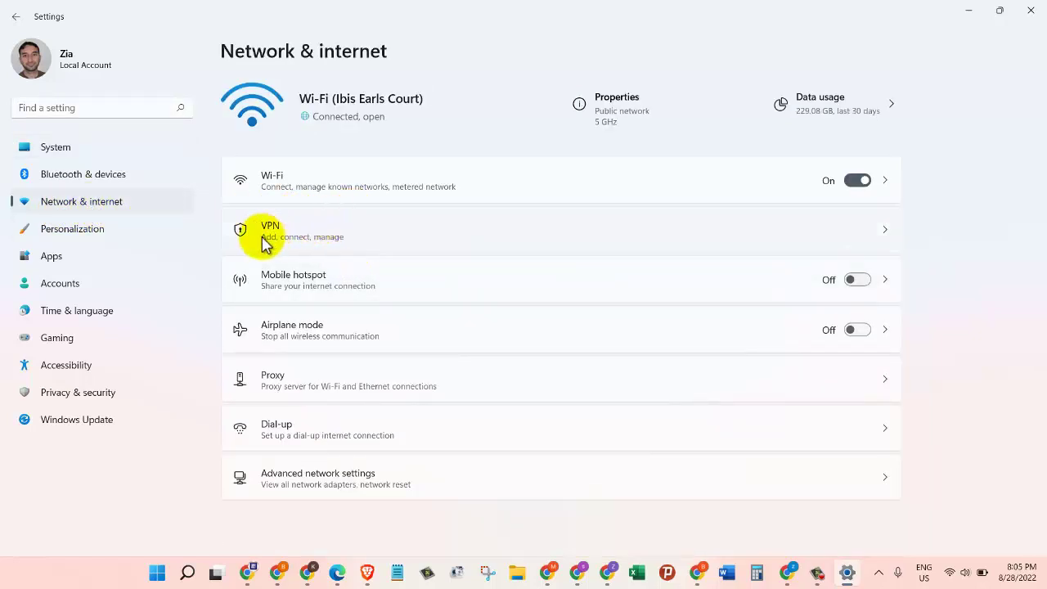
left_click(365, 239)
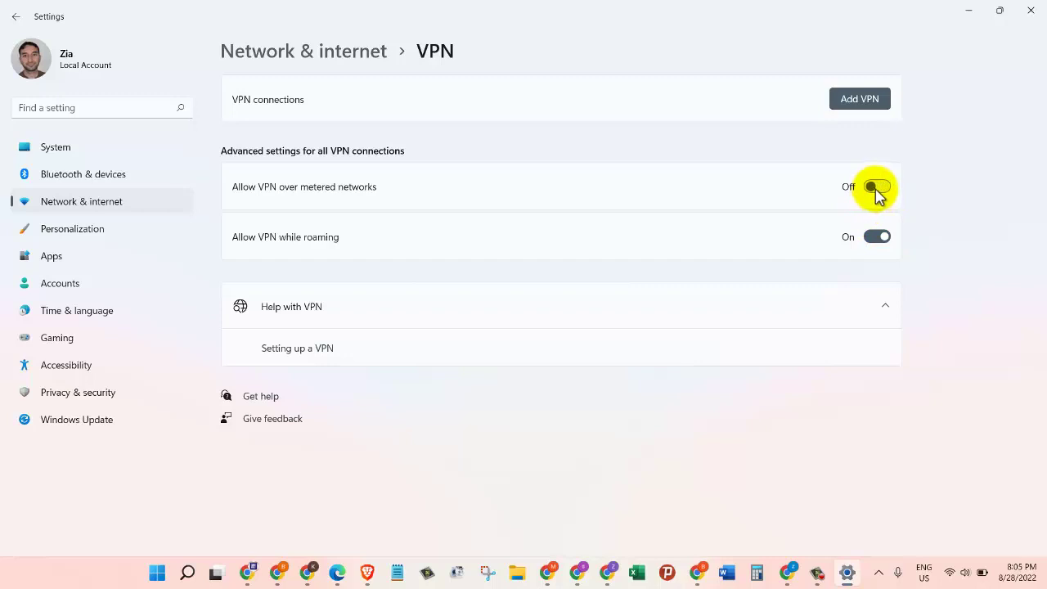
left_click(879, 189)
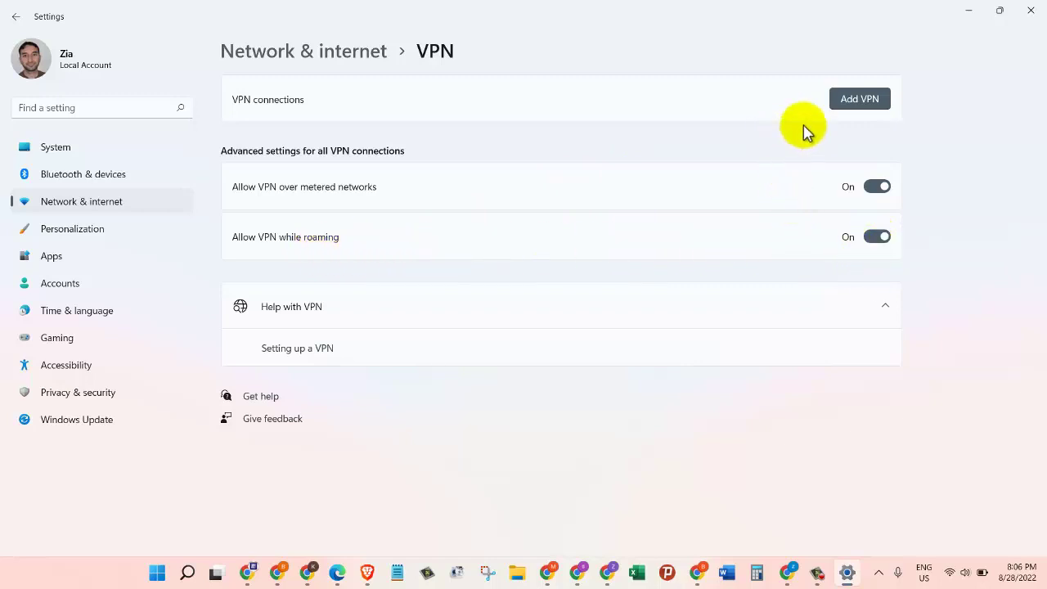
- Start adding a VPN connection with Windows (built-in) as the provider and VPN Book as the connection name
left_click(840, 112)
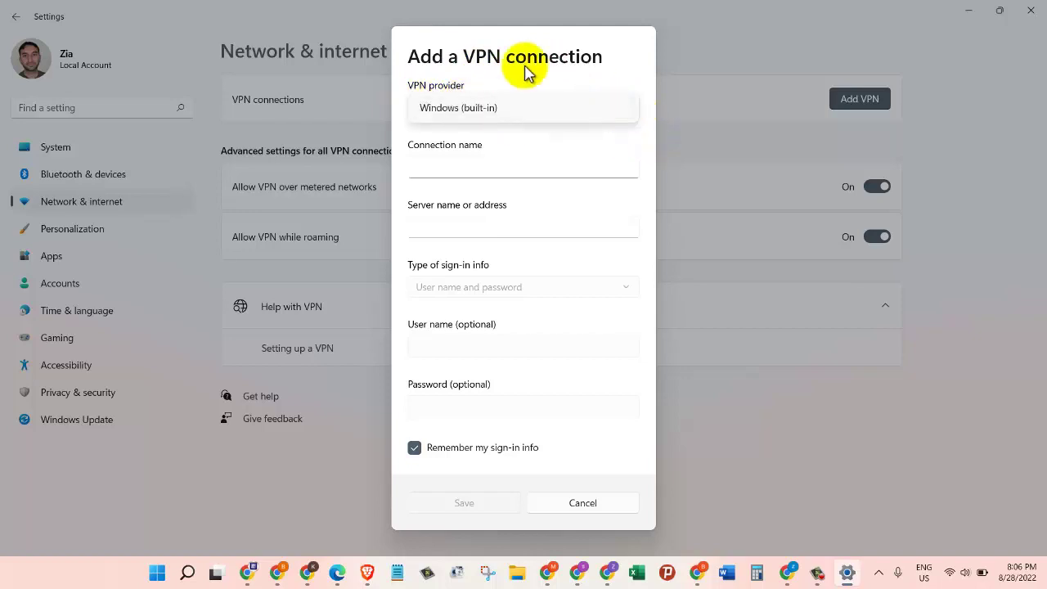
left_click(450, 110)
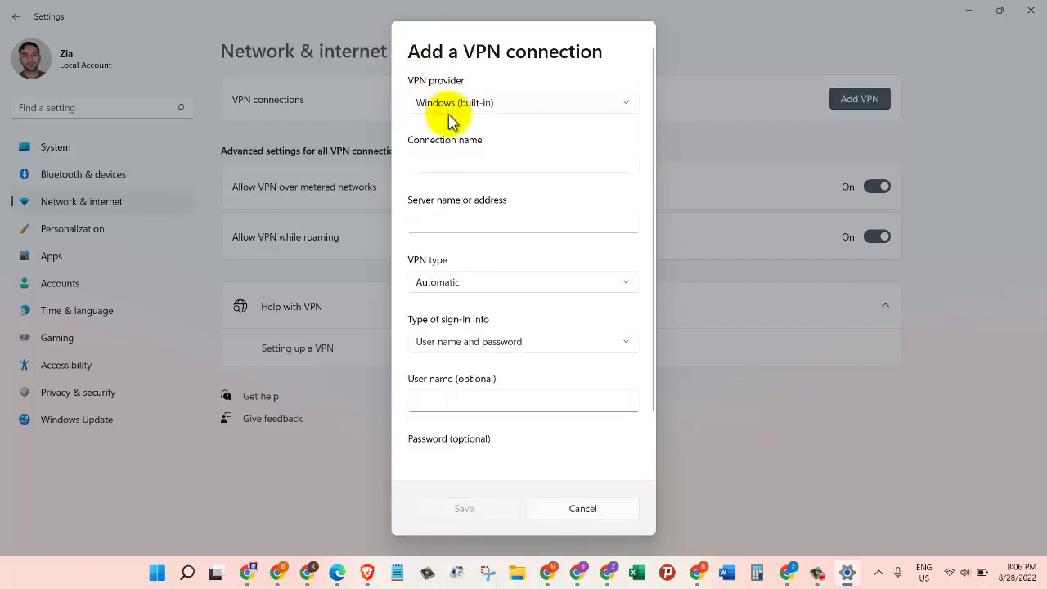
left_click(473, 165)
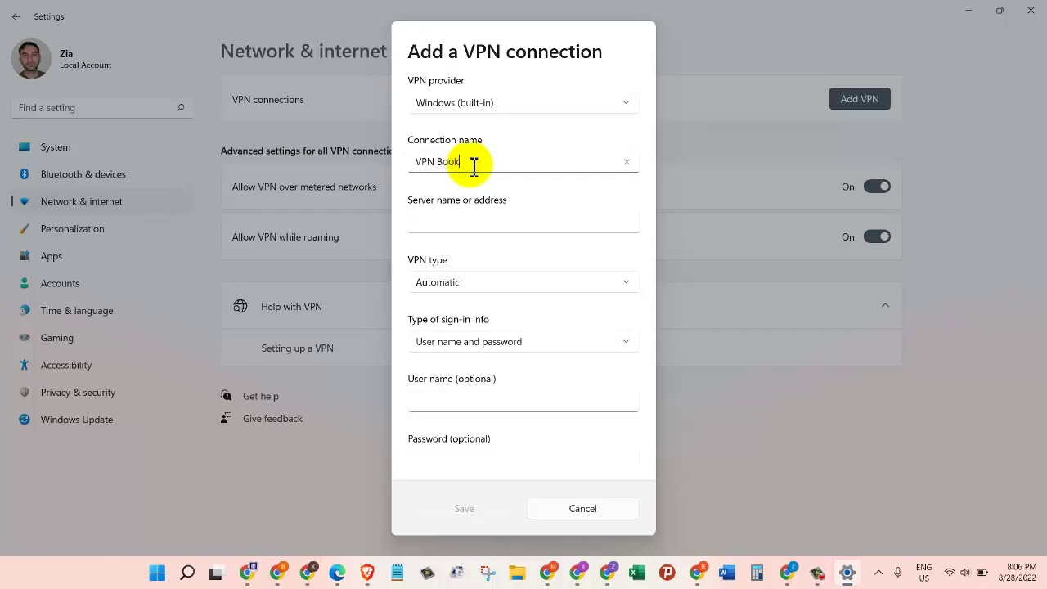
- Copy the Canada PPTP server address ca198.vpnbook.com from the VPNBook page in the browser into the new connection's server address in Settings
left_click(467, 224)
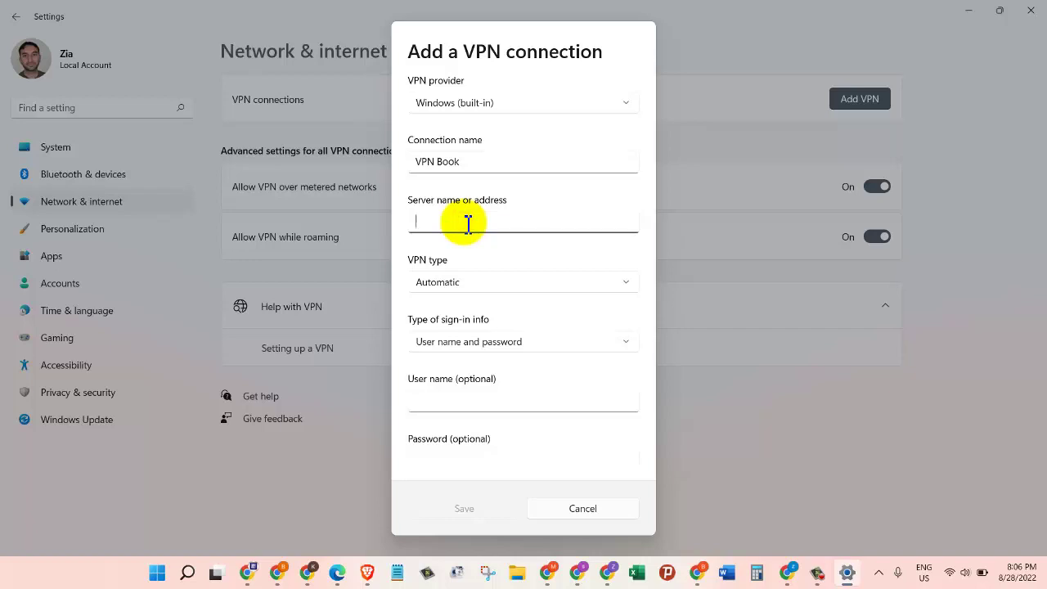
mouse_move(246, 573)
left_click(225, 532)
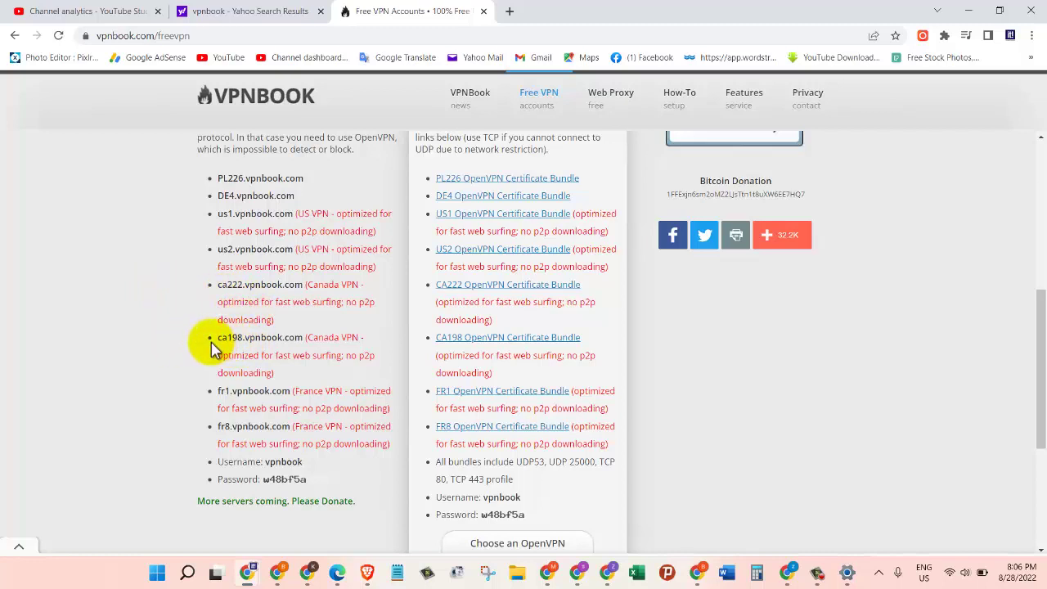
left_click_drag(217, 338, 302, 345)
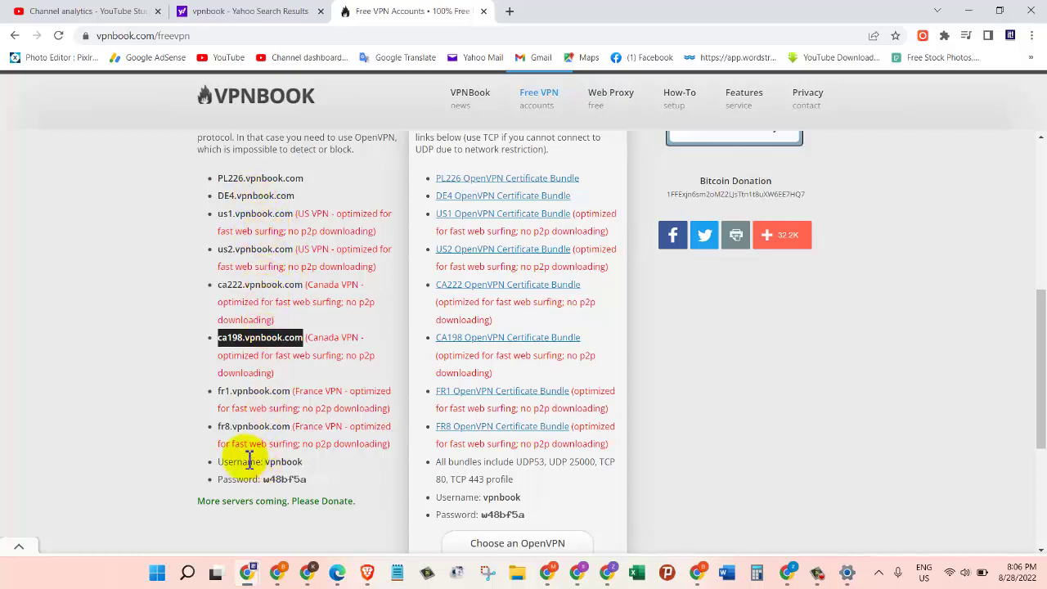
right_click(260, 348)
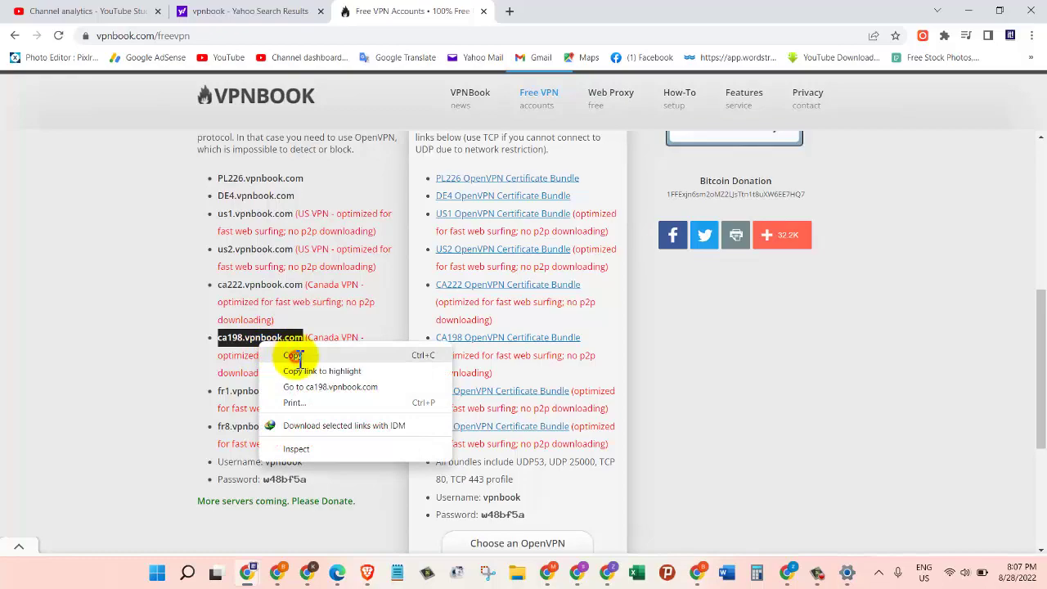
left_click(295, 357)
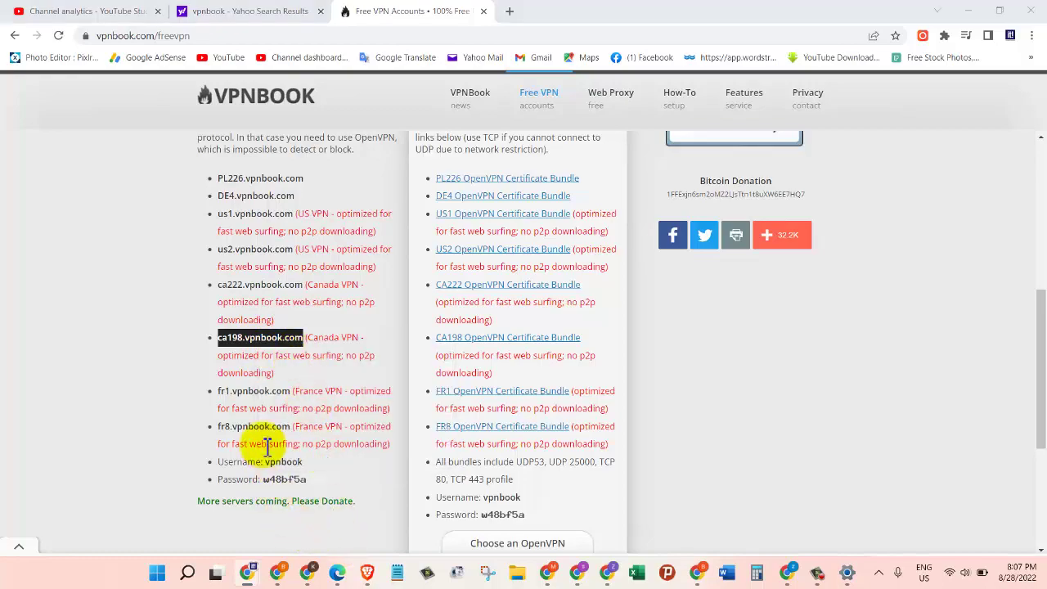
key("alt+Tab")
left_click(470, 225)
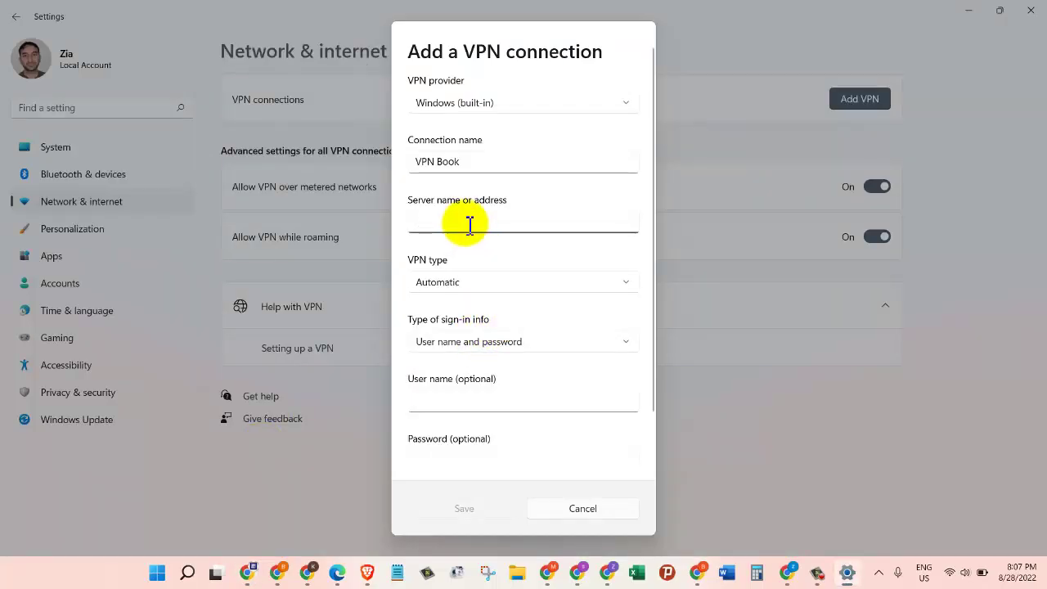
key("ctrl+v")
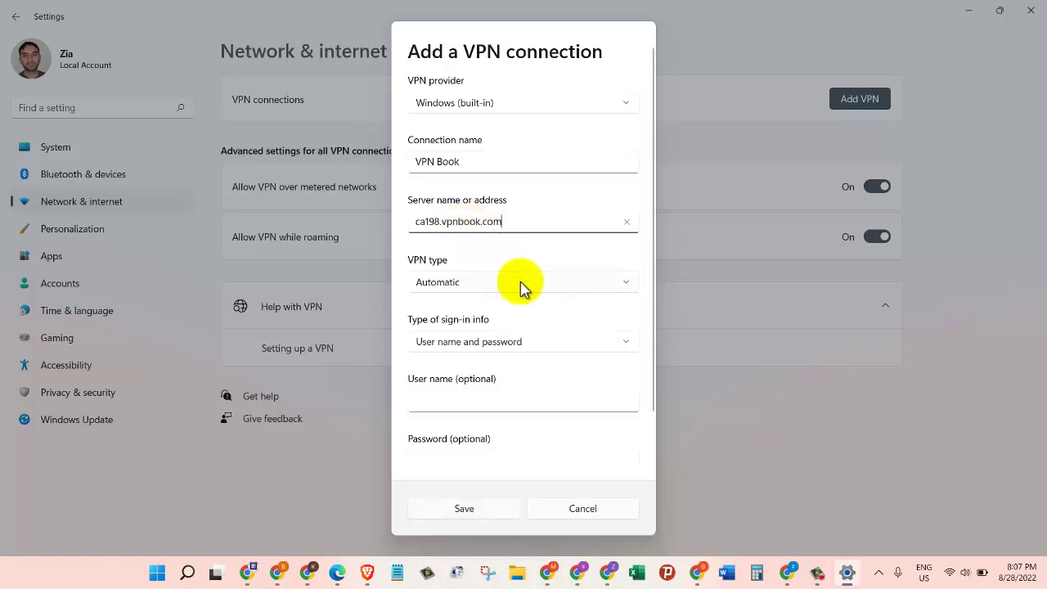
- Set the VPN type to Point to Point Tunneling Protocol (PPTP) and the sign-in type to User name and password
left_click(473, 284)
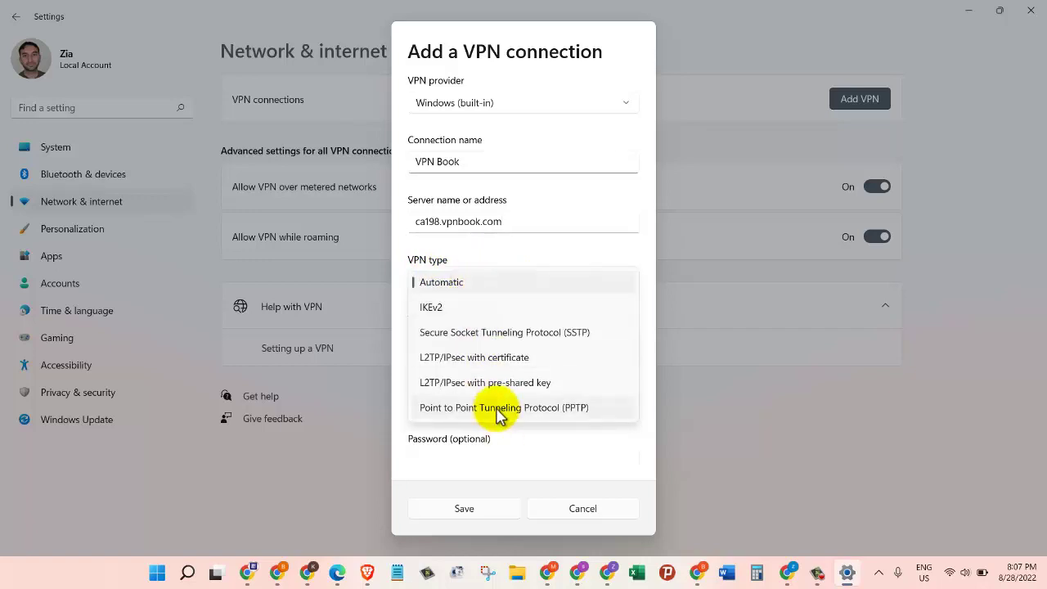
left_click(450, 407)
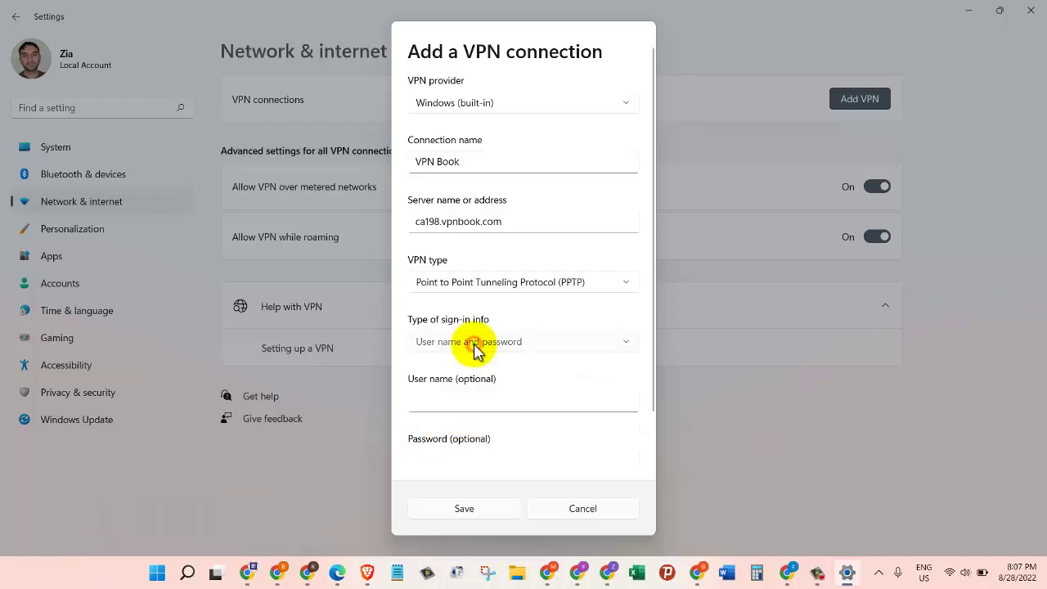
left_click(478, 345)
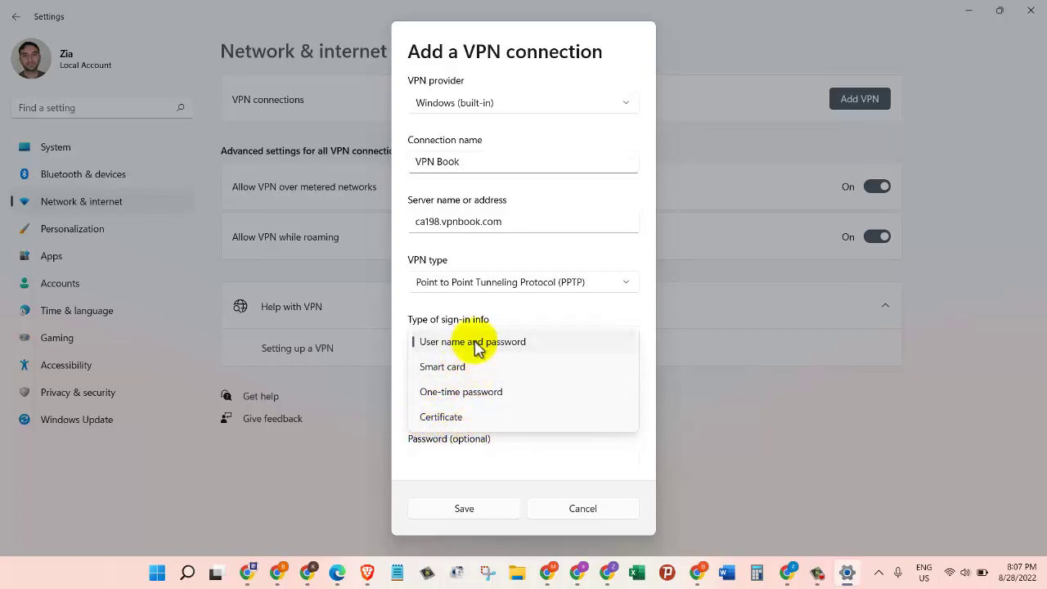
left_click(475, 342)
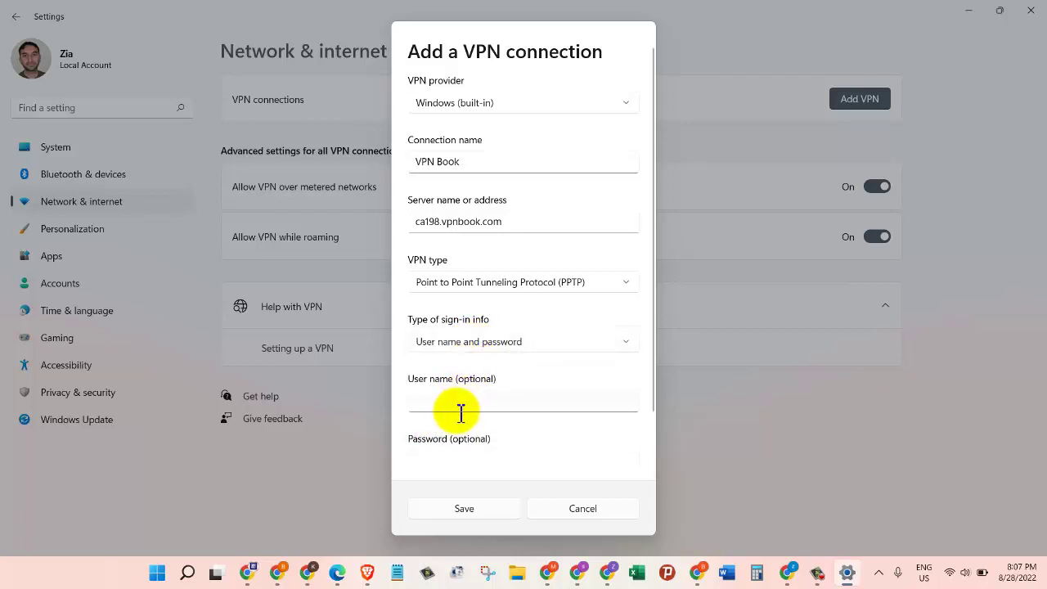
- Copy the PPTP username vpnbook from the VPNBook page in the browser into the VPN connection's user name in Settings
scroll(459, 403, "down", 1)
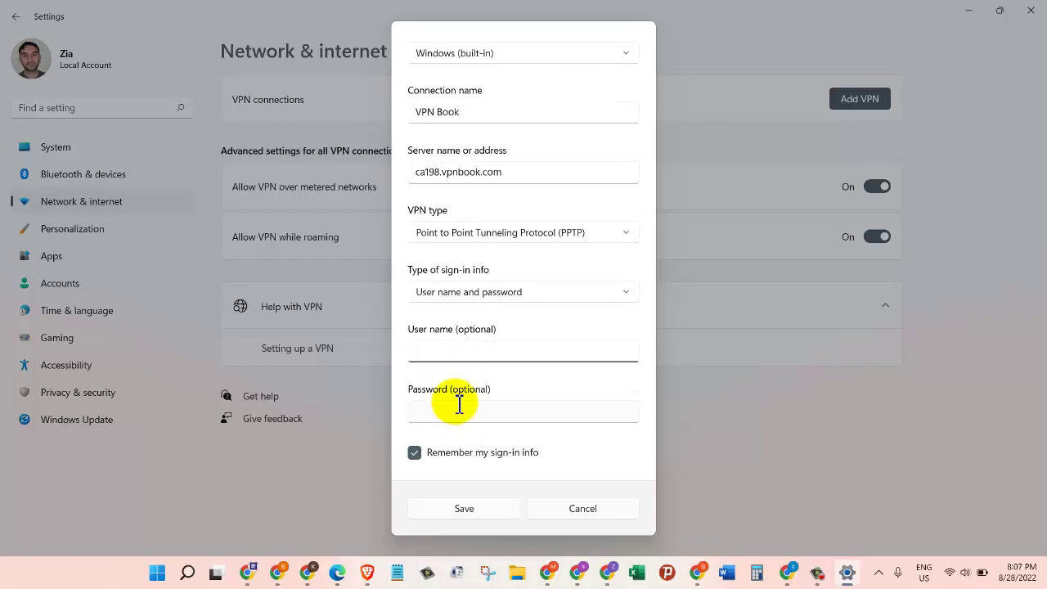
key("alt+Tab")
scroll(139, 450, "down", 1)
scroll(139, 451, "down", 2)
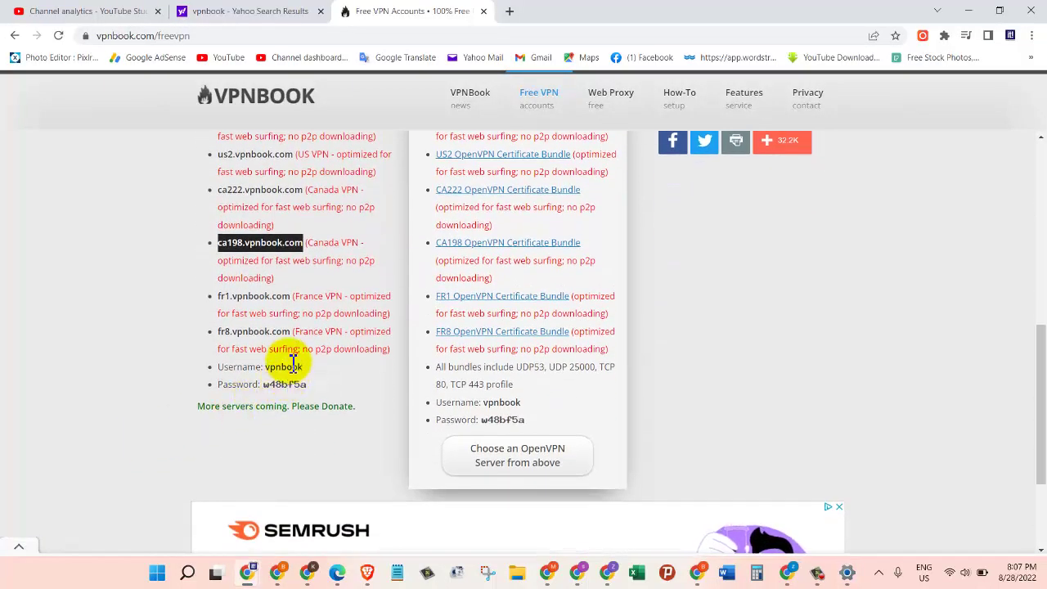
double_click(289, 367)
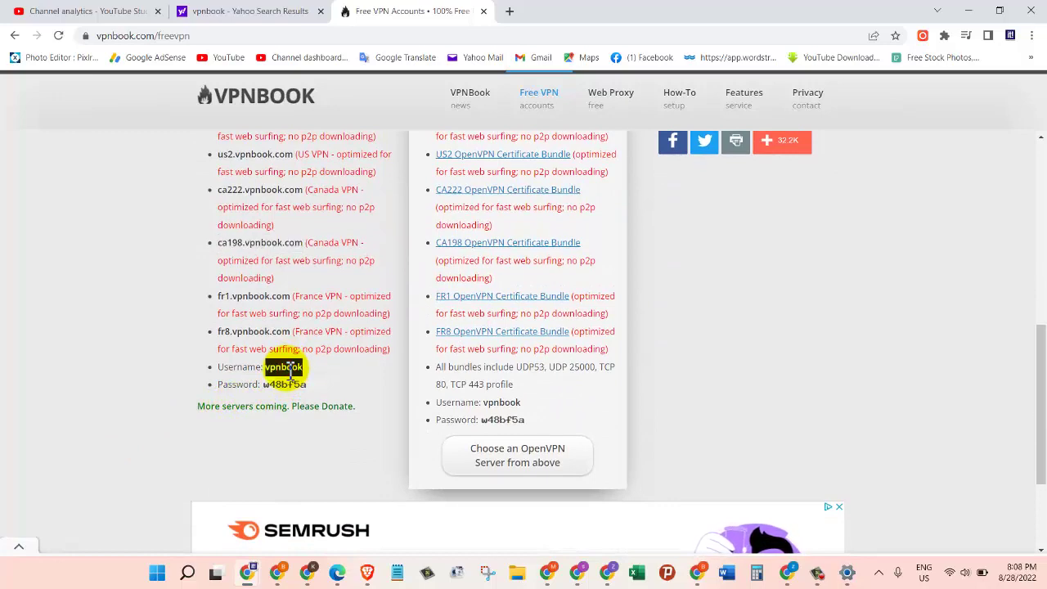
key("alt+Tab")
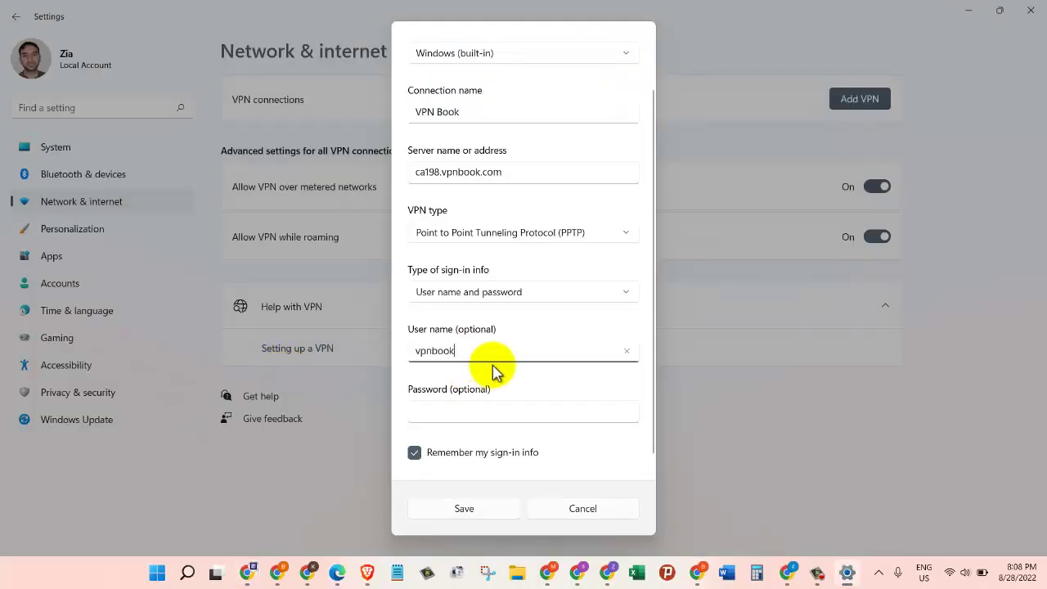
- Enter the PPTP password shown on the VPNBook page in the browser into the VPN connection's password in Settings
key("alt+Tab")
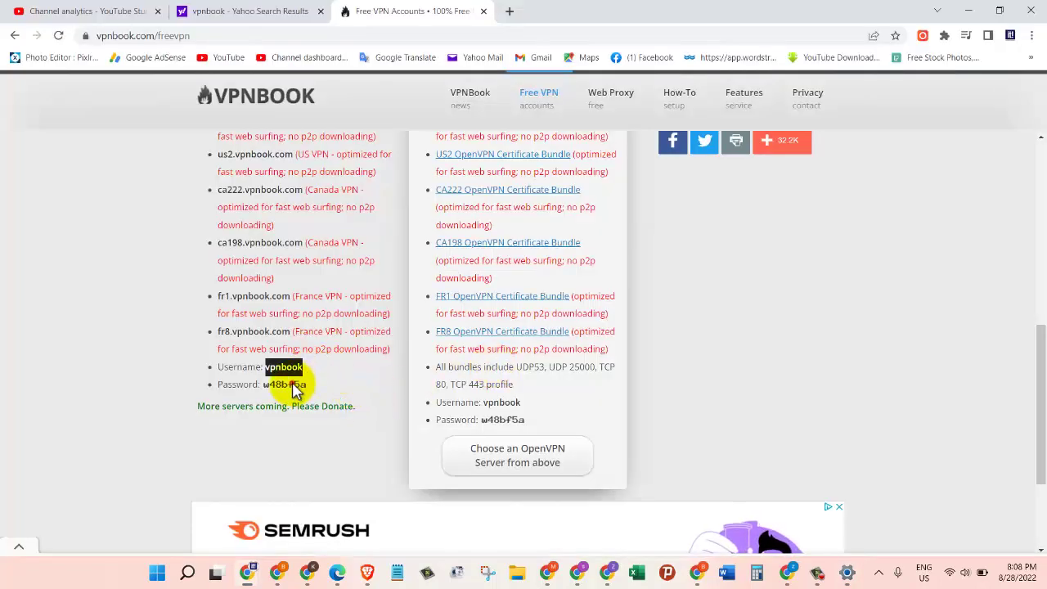
mouse_move(297, 390)
left_mouse_down()
mouse_move(215, 393)
mouse_move(315, 393)
mouse_move(281, 369)
mouse_move(257, 394)
mouse_move(277, 387)
left_mouse_up()
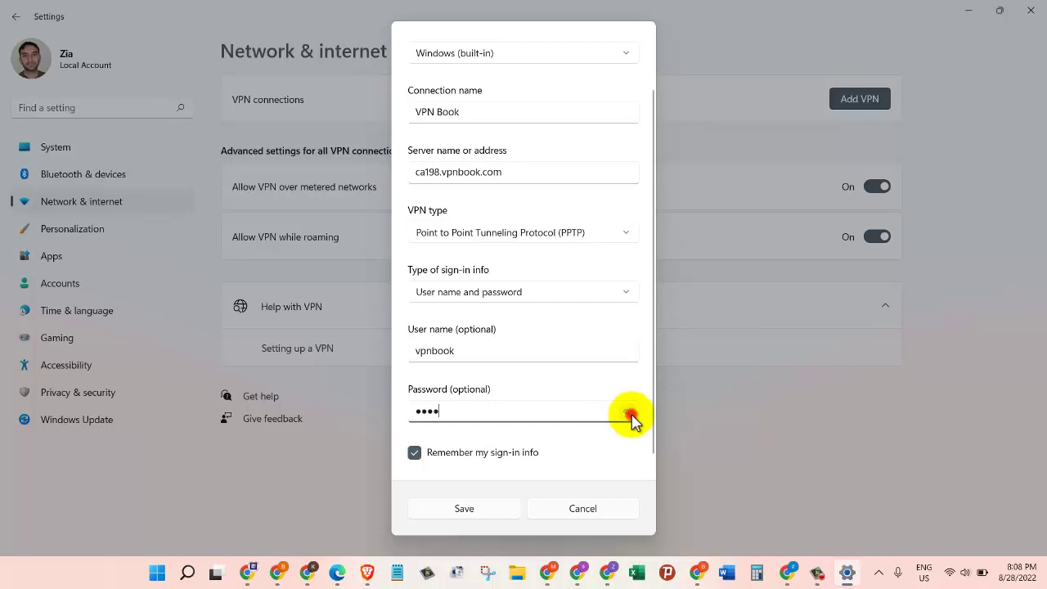
key("alt+Tab")
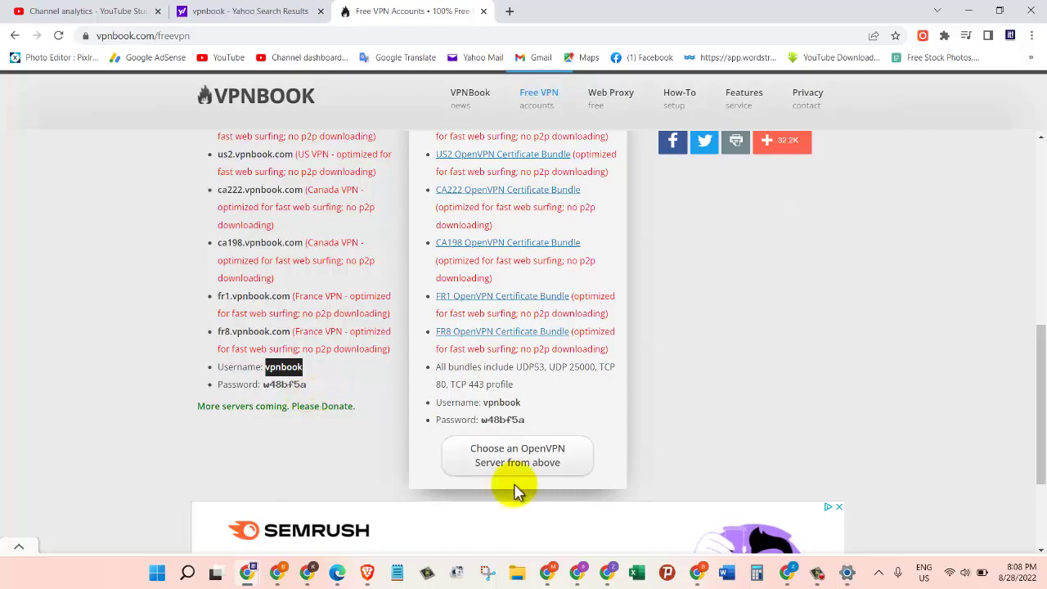
key("alt+Tab")
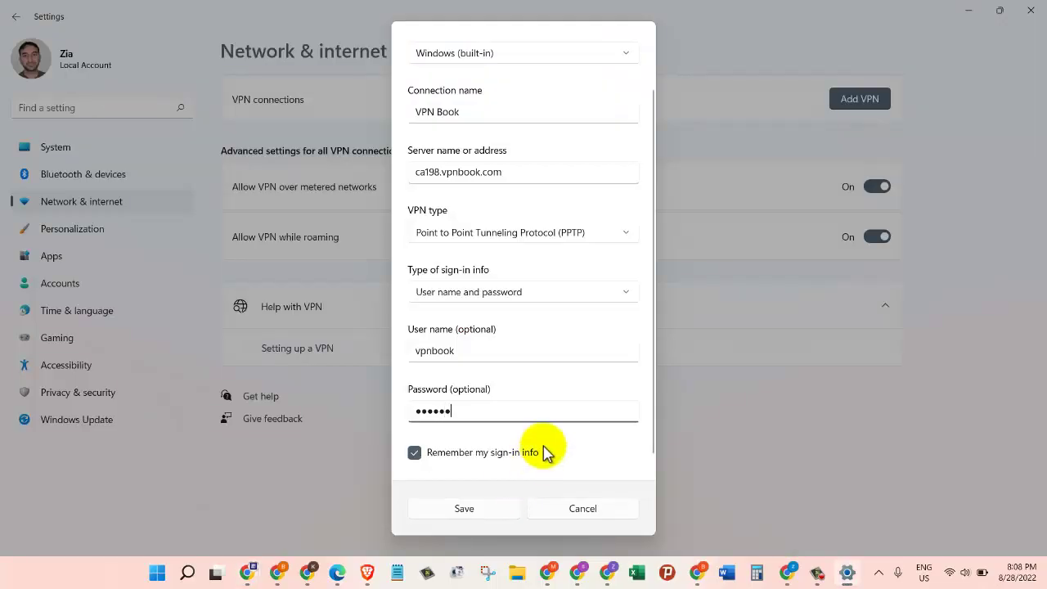
- Review the completed connection details, save the new VPN connection and connect to VPN Book
scroll(546, 452, "down", 1)
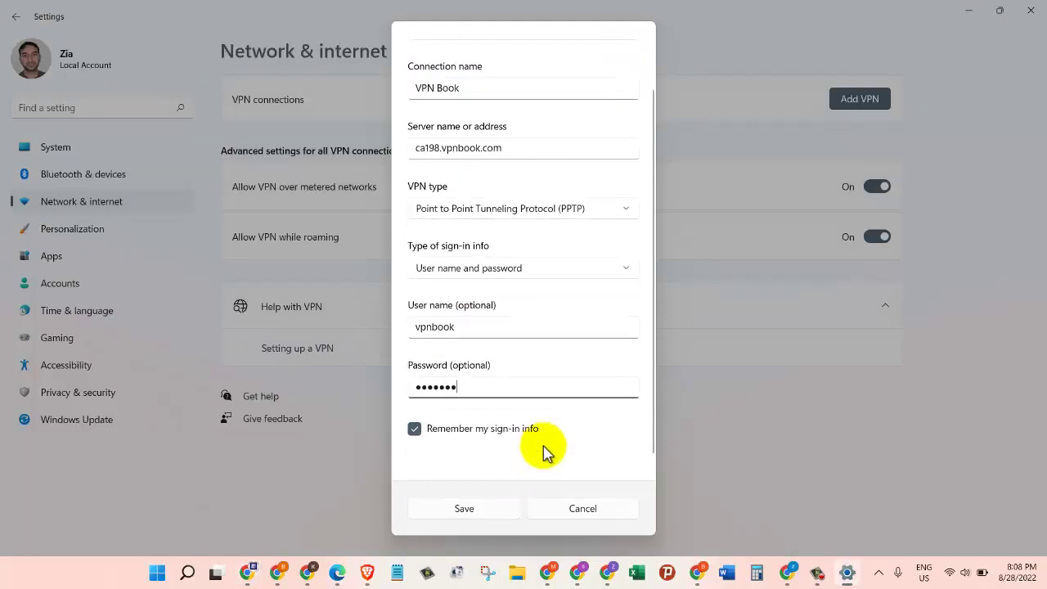
scroll(547, 452, "up", 2)
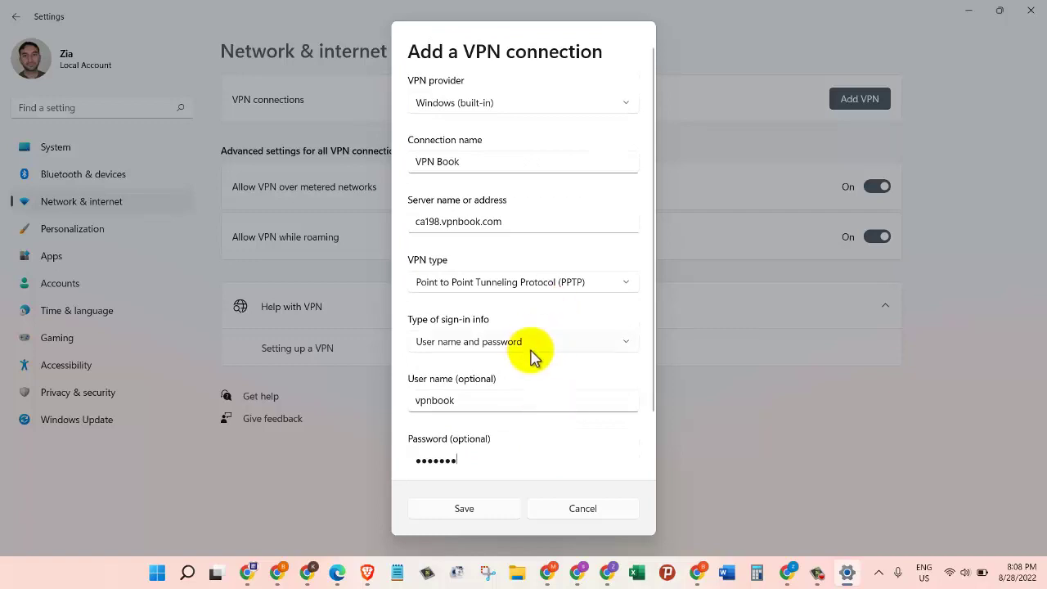
scroll(534, 353, "down", 1)
scroll(535, 352, "up", 1)
scroll(535, 352, "down", 1)
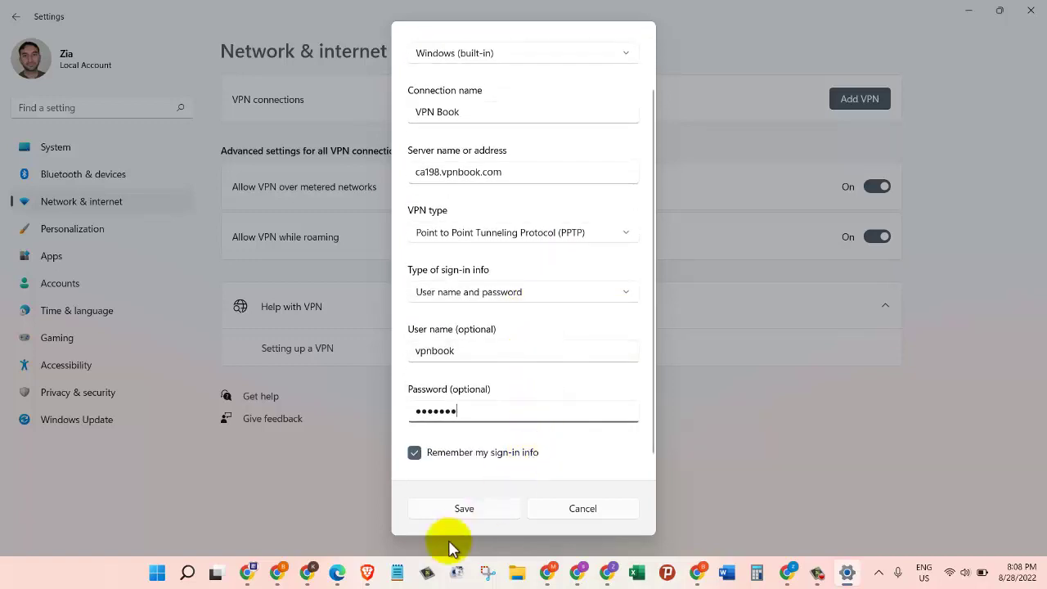
left_click(465, 511)
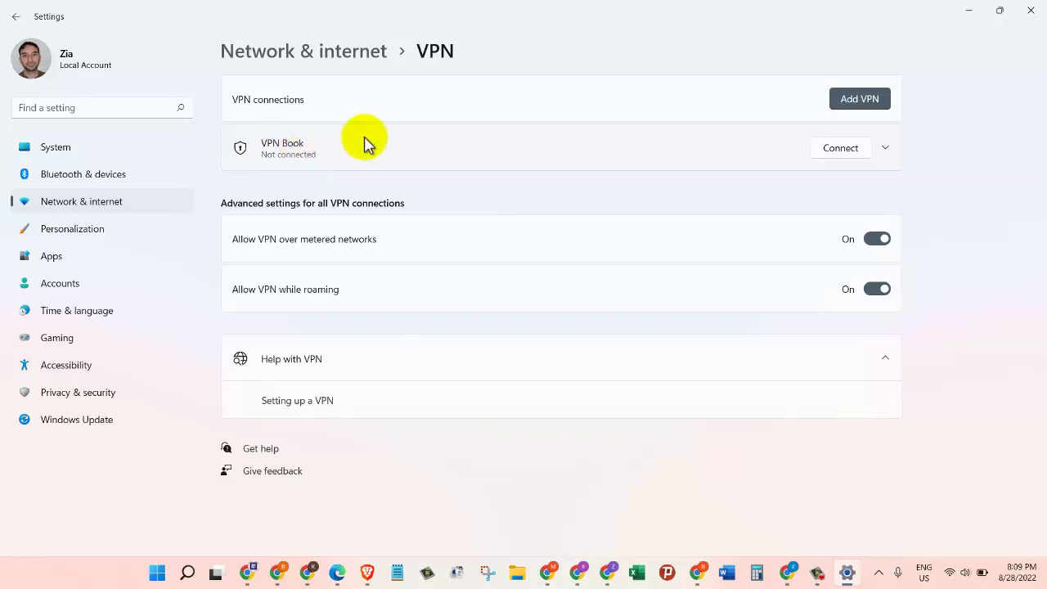
left_click(842, 150)
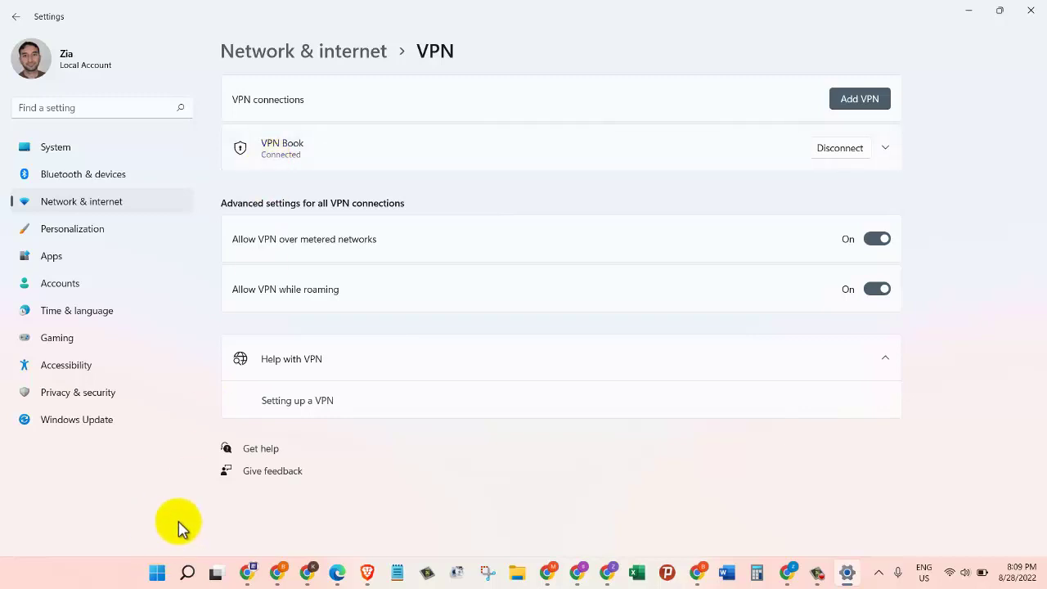
- Search the web for whatsmyip in a new browser tab and compare the IP location on whatismyip.com with the server listed on VPNBook
left_click(246, 573)
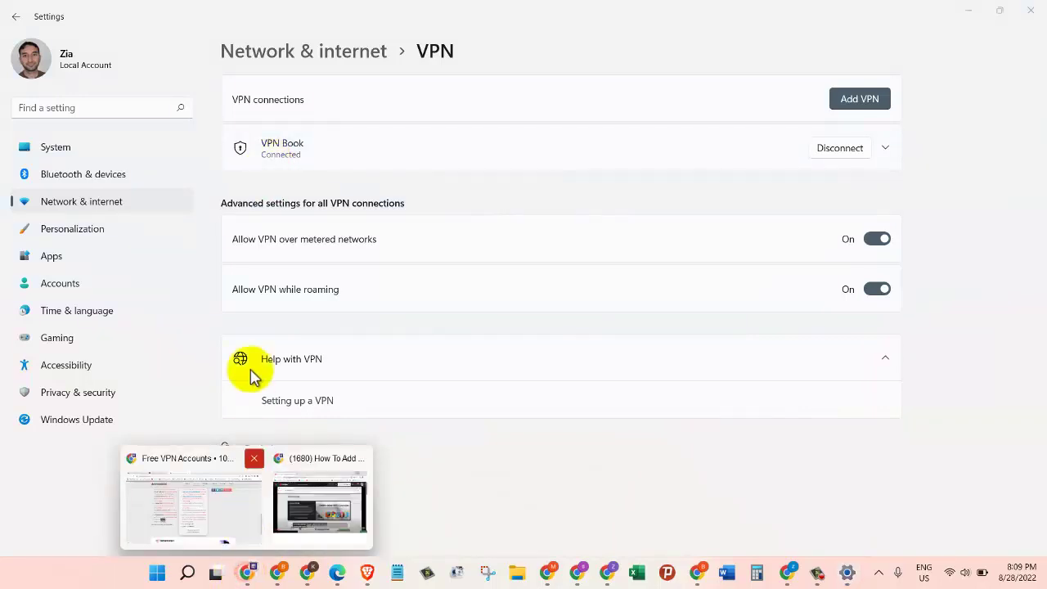
left_click(194, 523)
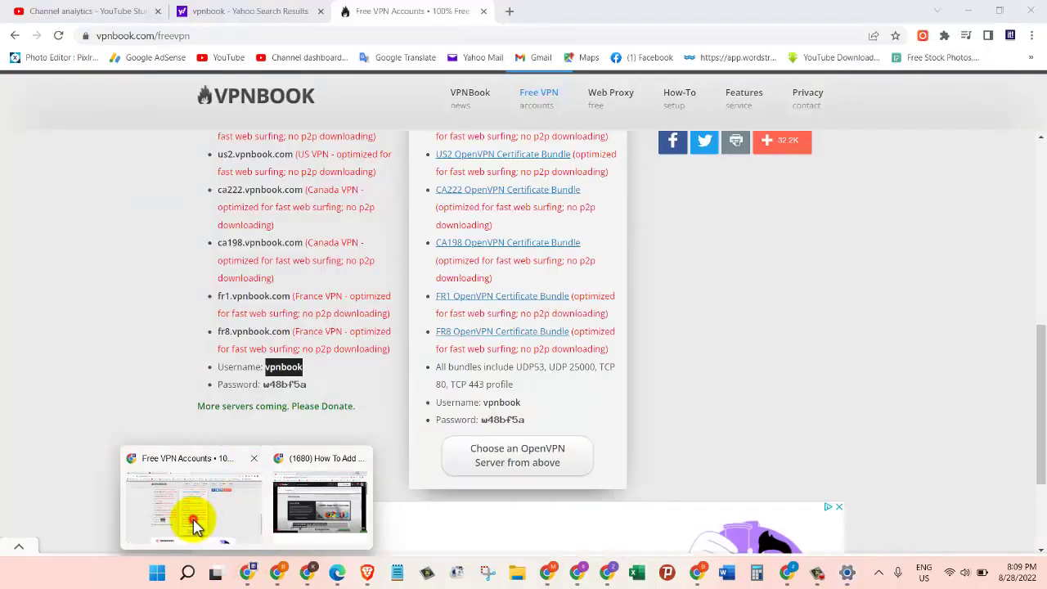
left_click(510, 12)
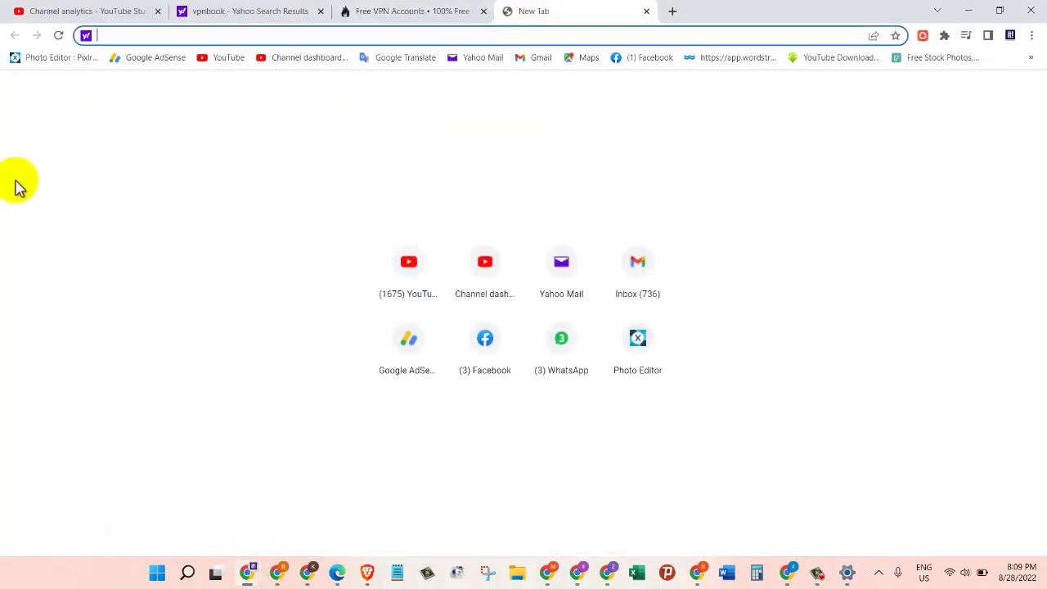
type("what")
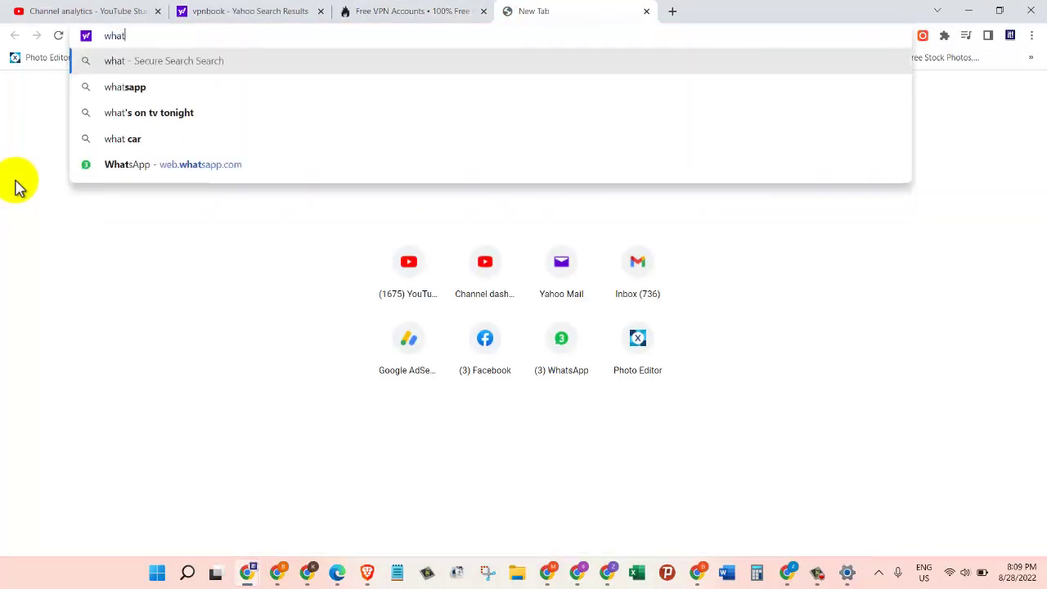
type("smy")
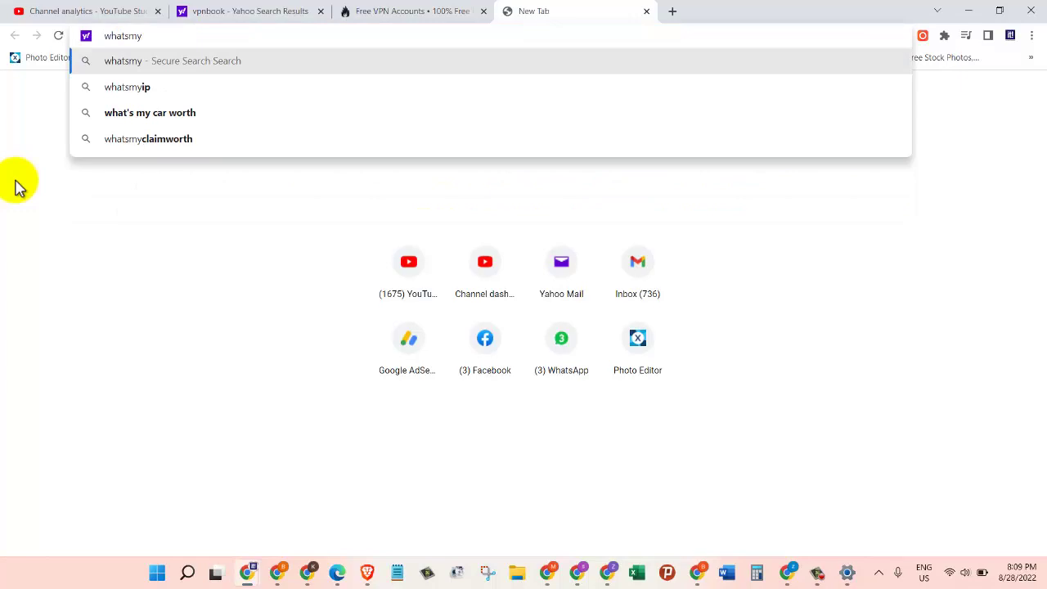
type("ip")
key("Return")
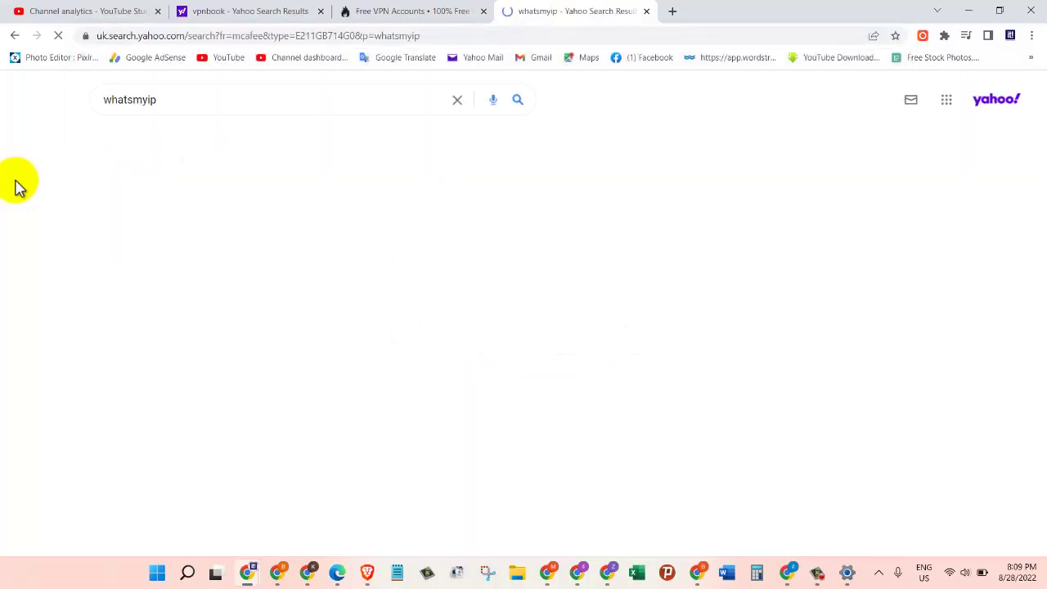
scroll(58, 295, "down", 2)
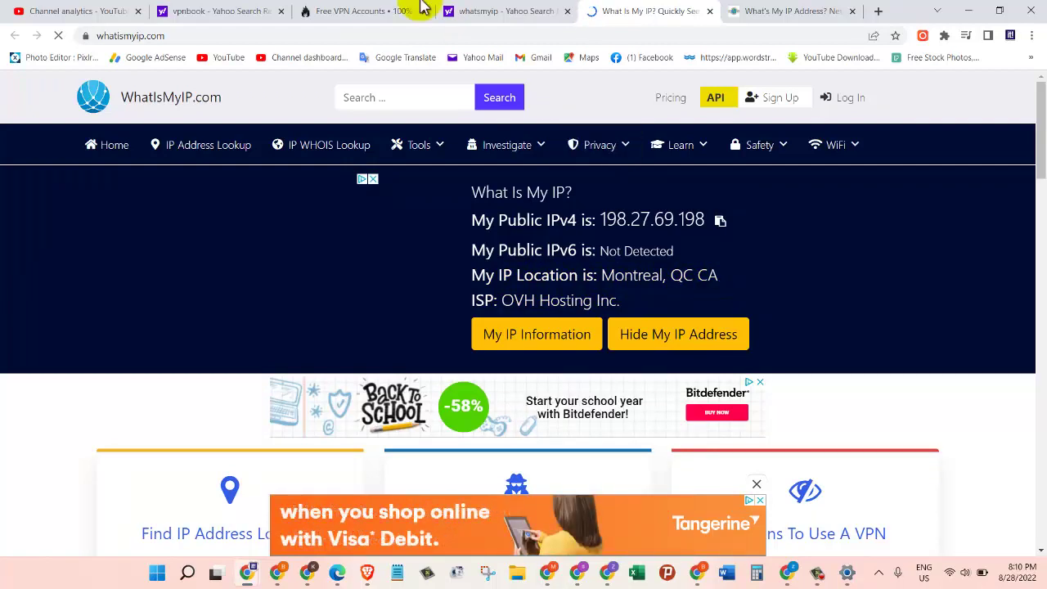
left_click(389, 13)
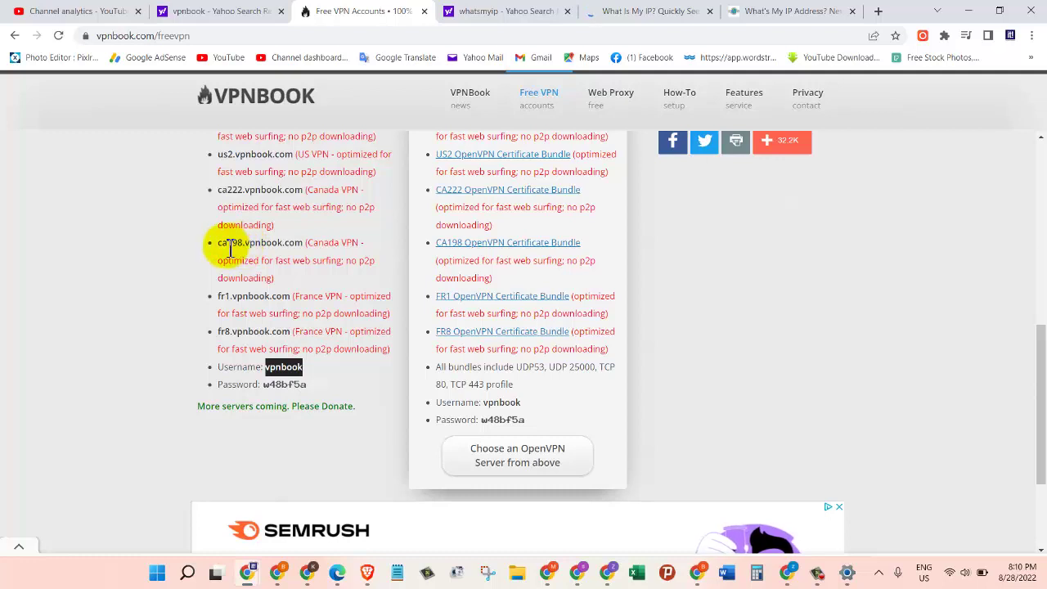
left_click(655, 11)
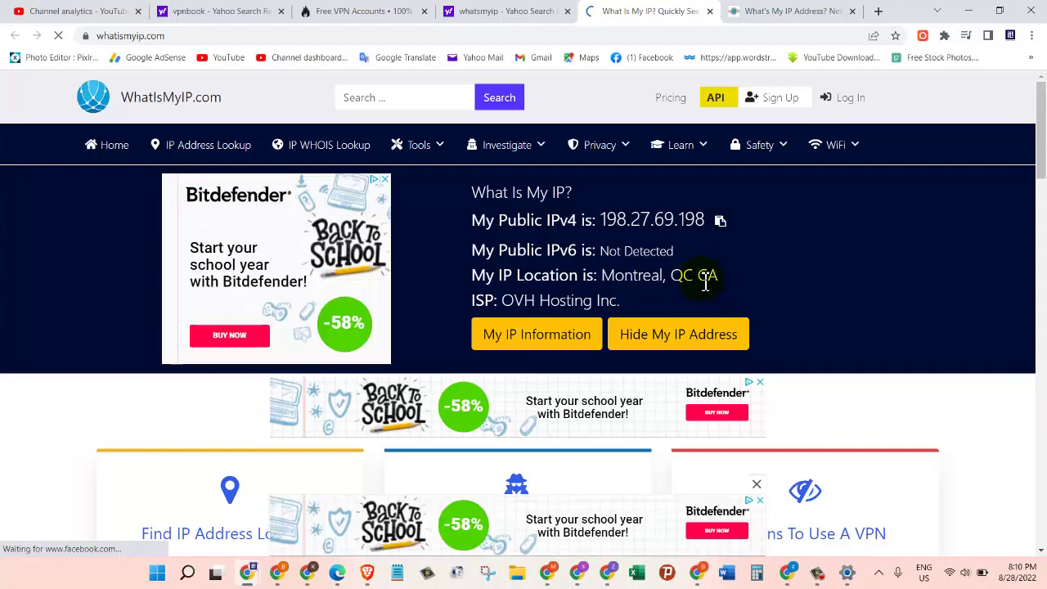
- Switch to Settings, disconnect VPN Book and open its connection properties for editing
key("alt+Tab")
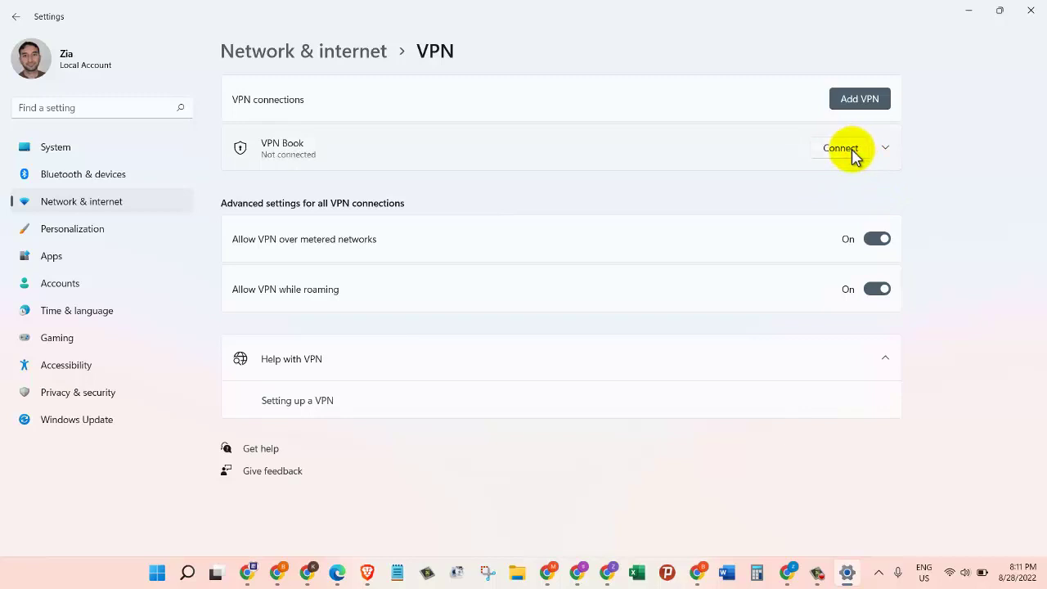
left_click(887, 150)
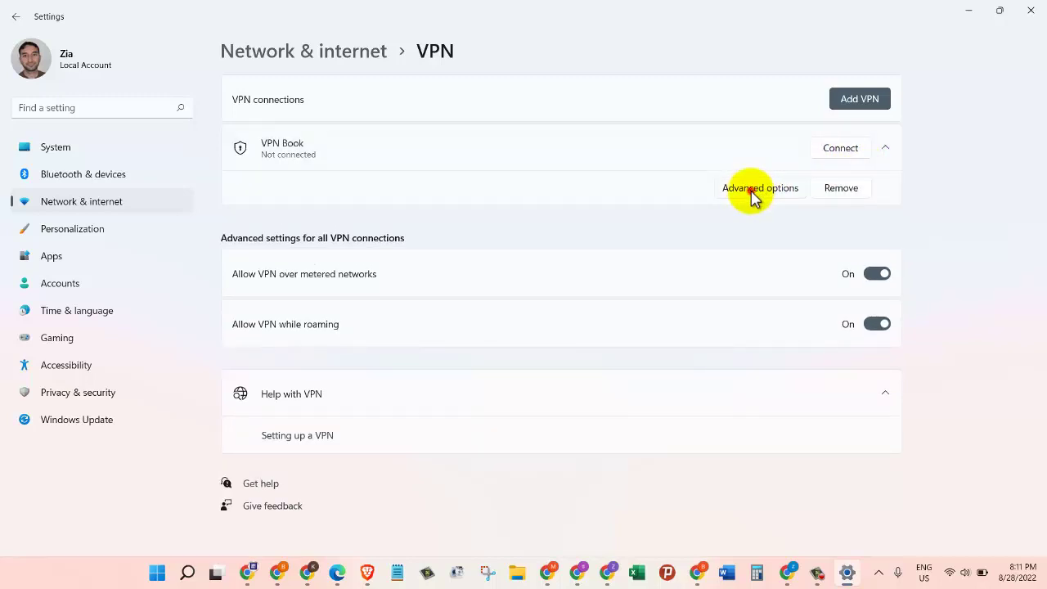
left_click(752, 192)
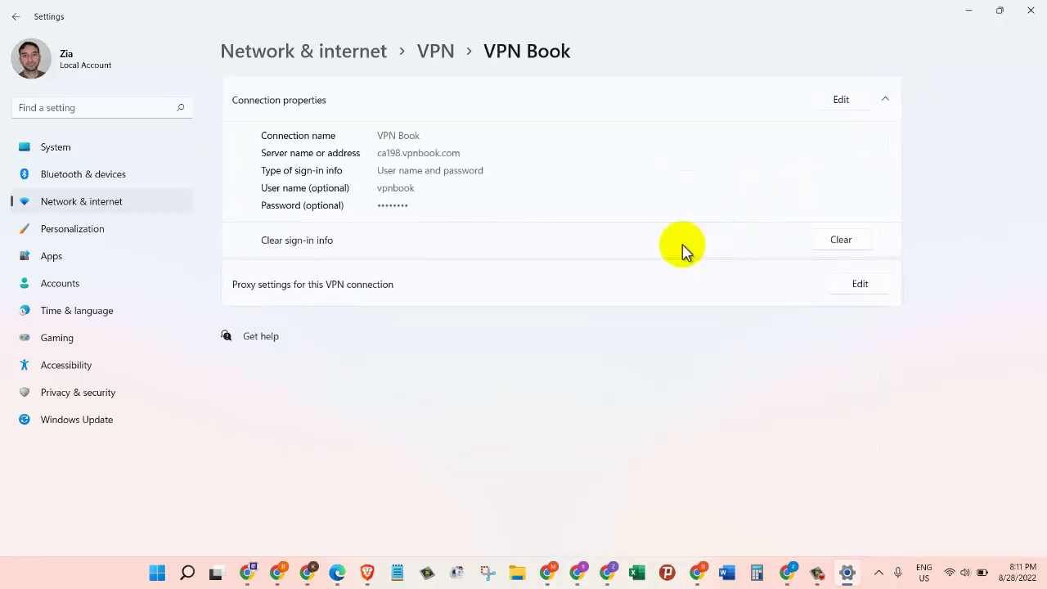
left_click(840, 101)
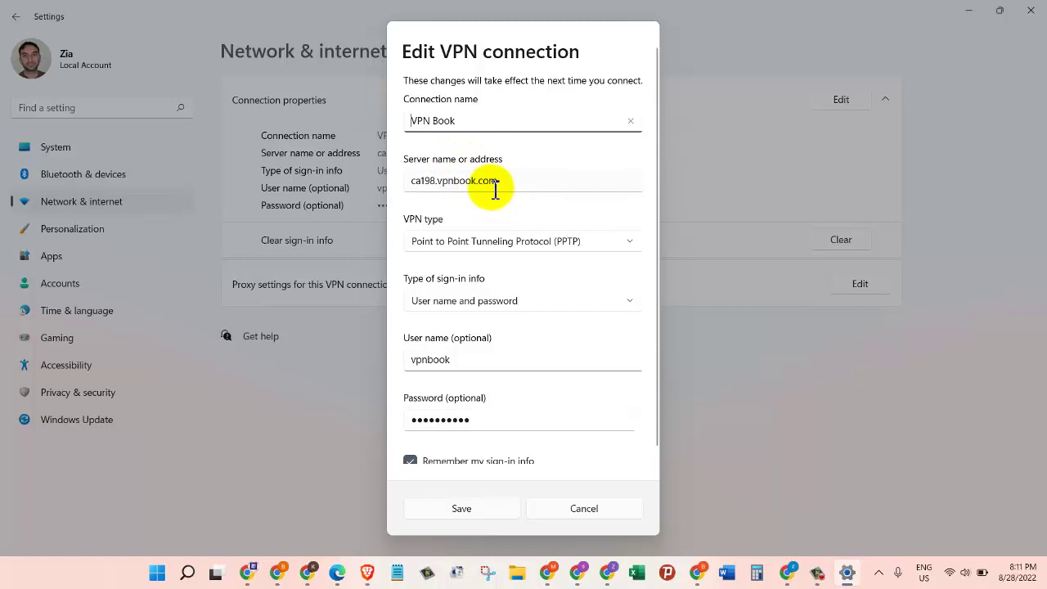
- Replace the server address with us2.vpnbook.com, copied from the VPNBook page in the browser, and save the connection in Settings
key("alt+Tab")
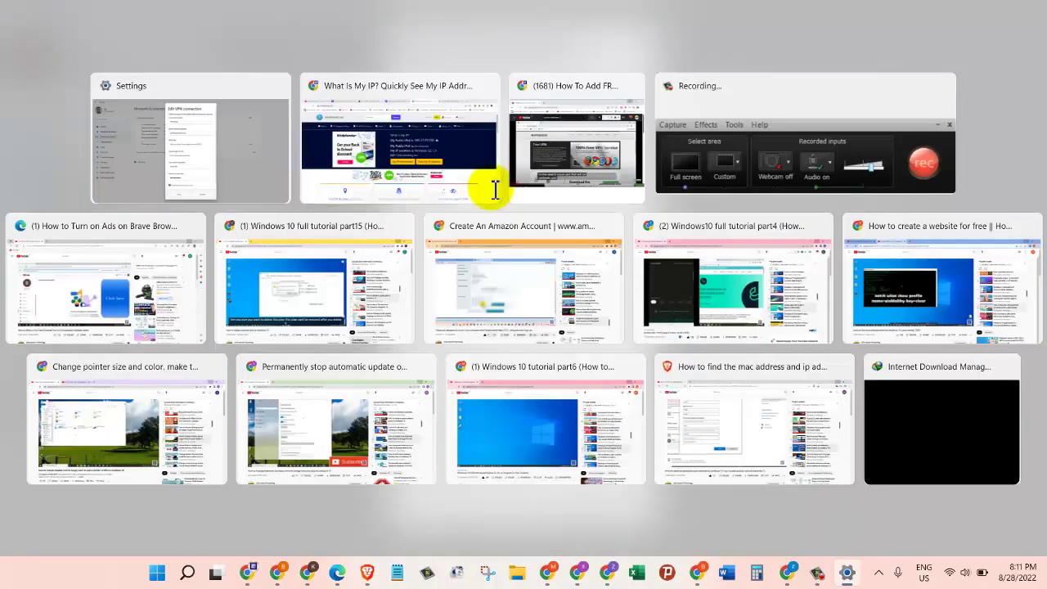
left_click(496, 188)
left_click(375, 10)
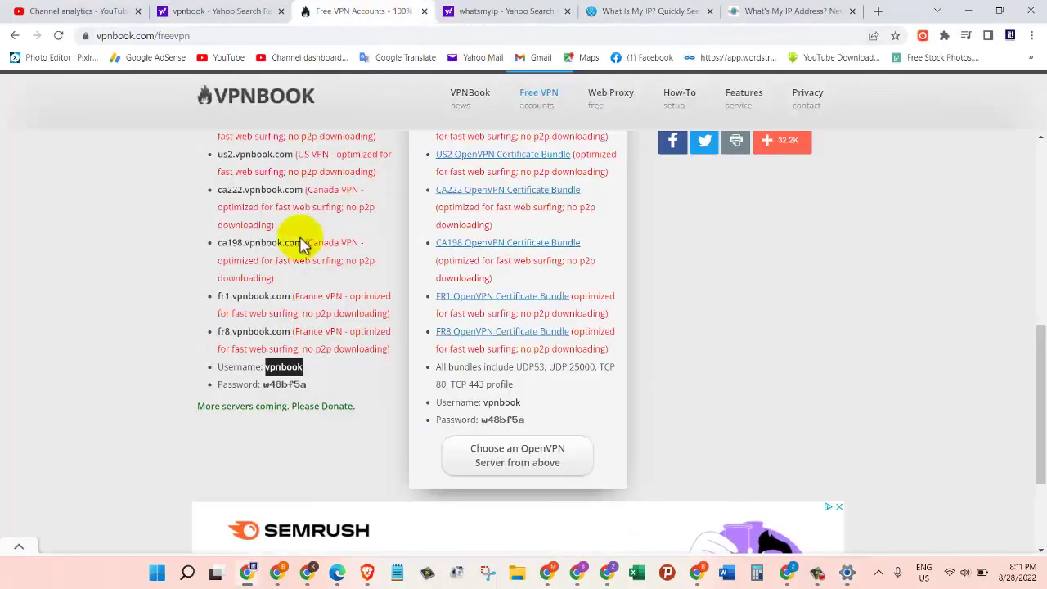
left_click(75, 446)
scroll(174, 294, "up", 2)
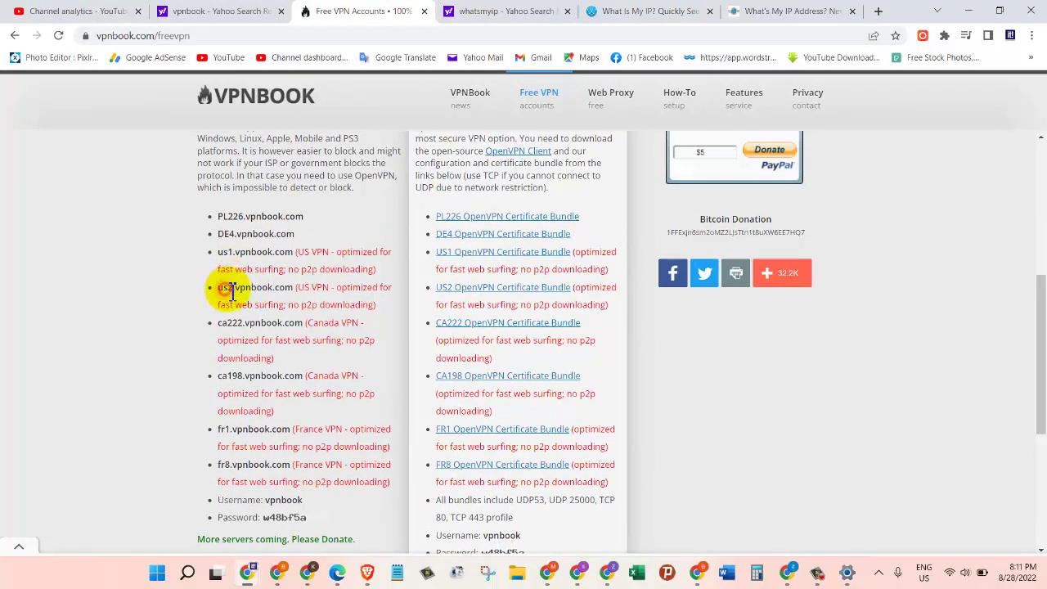
left_click(288, 290)
left_click_drag(288, 290, 227, 291)
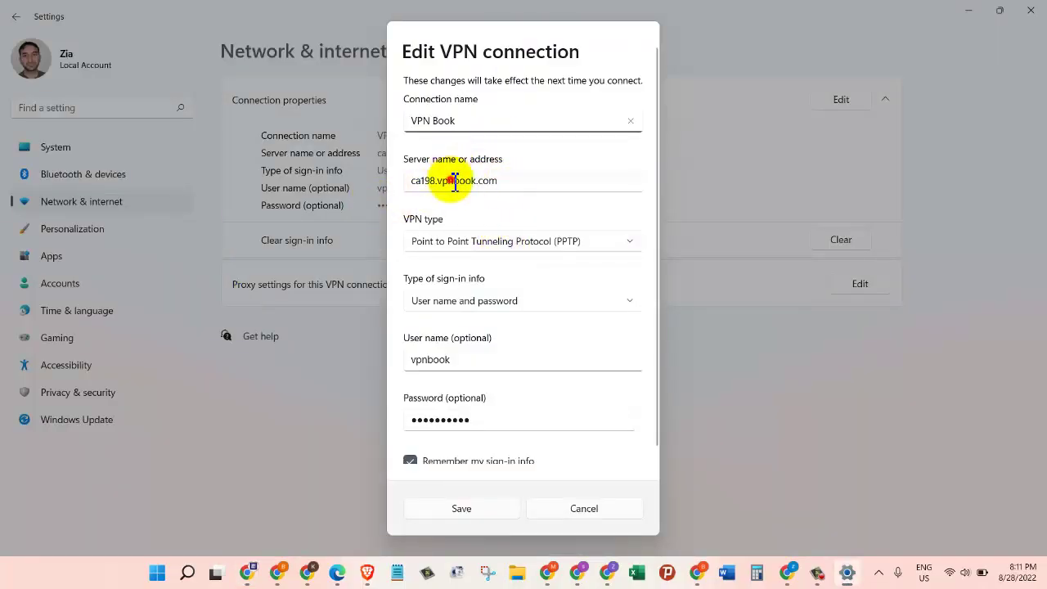
triple_click(455, 180)
type("us2.vpnbook.com")
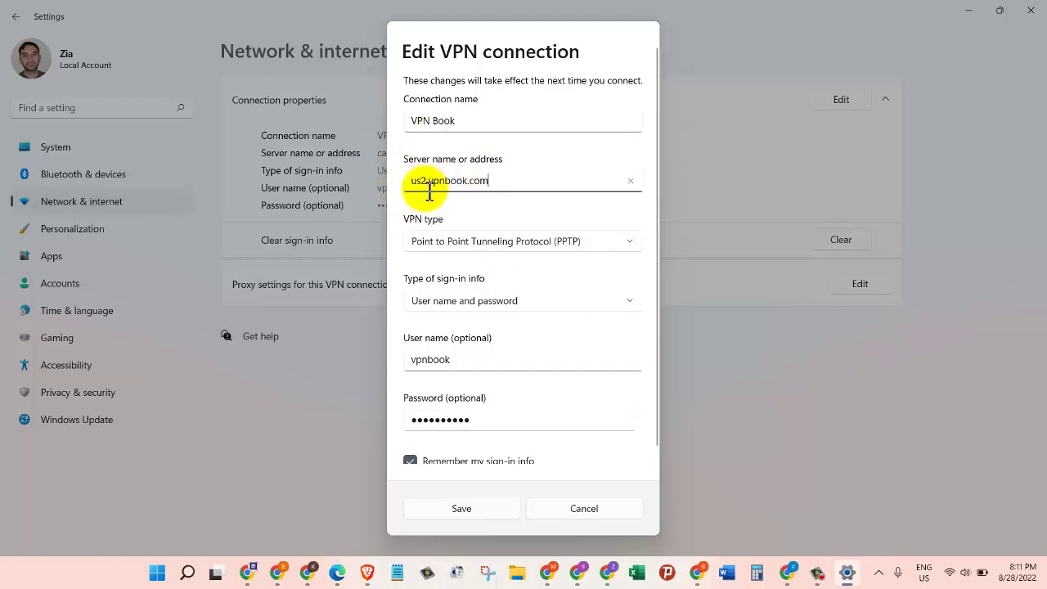
scroll(548, 380, "down", 1)
scroll(548, 381, "down", 1)
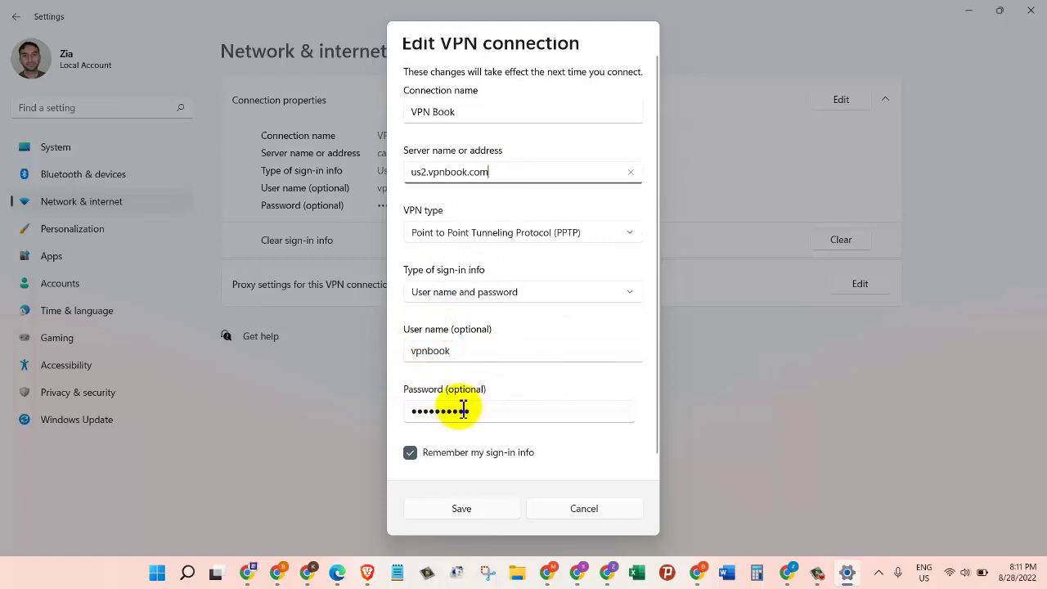
left_click(477, 515)
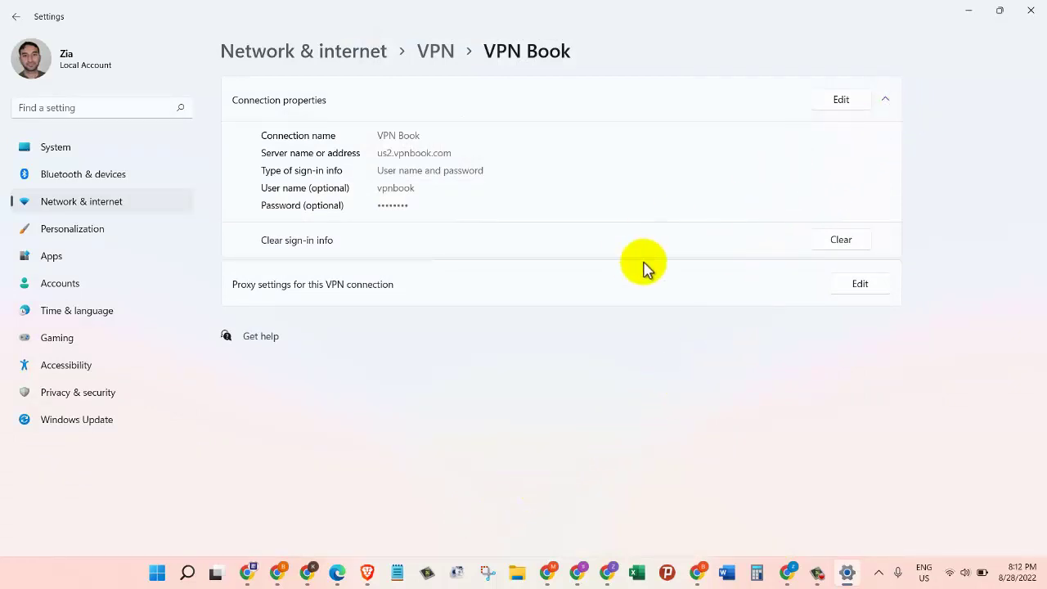
- Return to the list of VPN connections and connect to VPN Book through the new US server
left_click(889, 99)
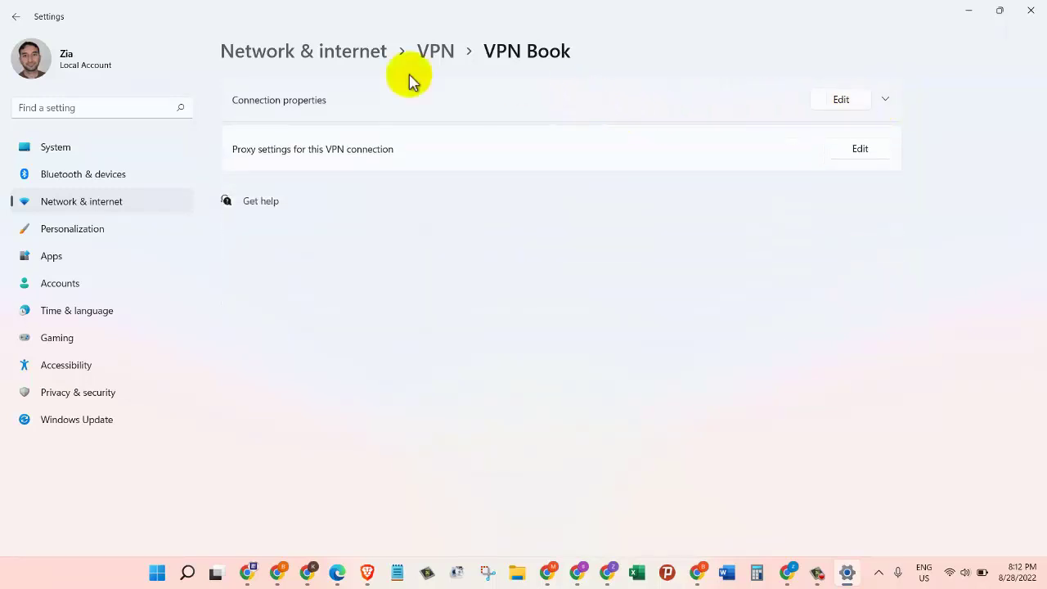
left_click(17, 18)
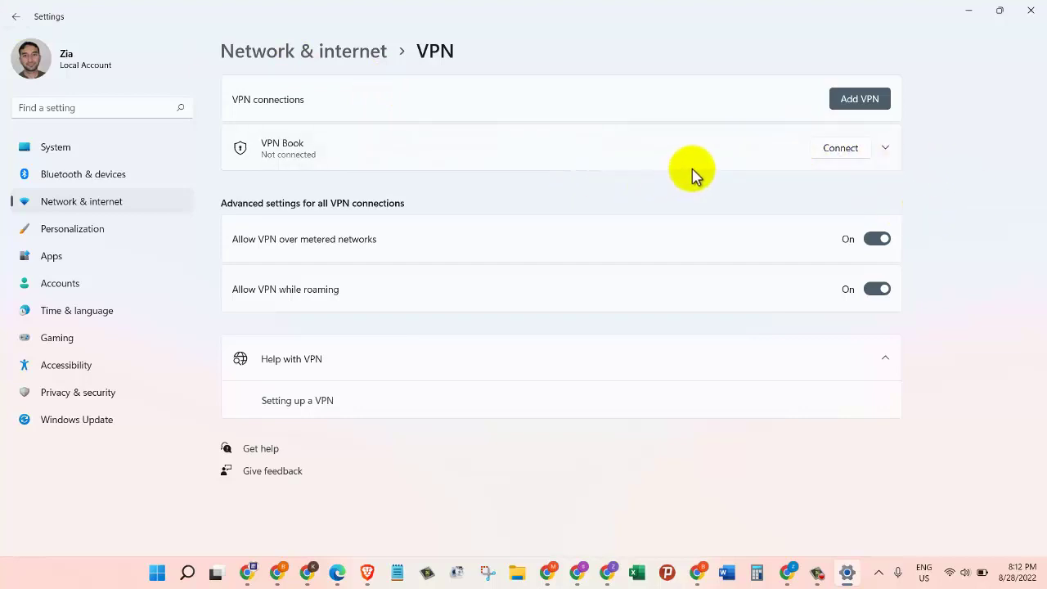
left_click(829, 154)
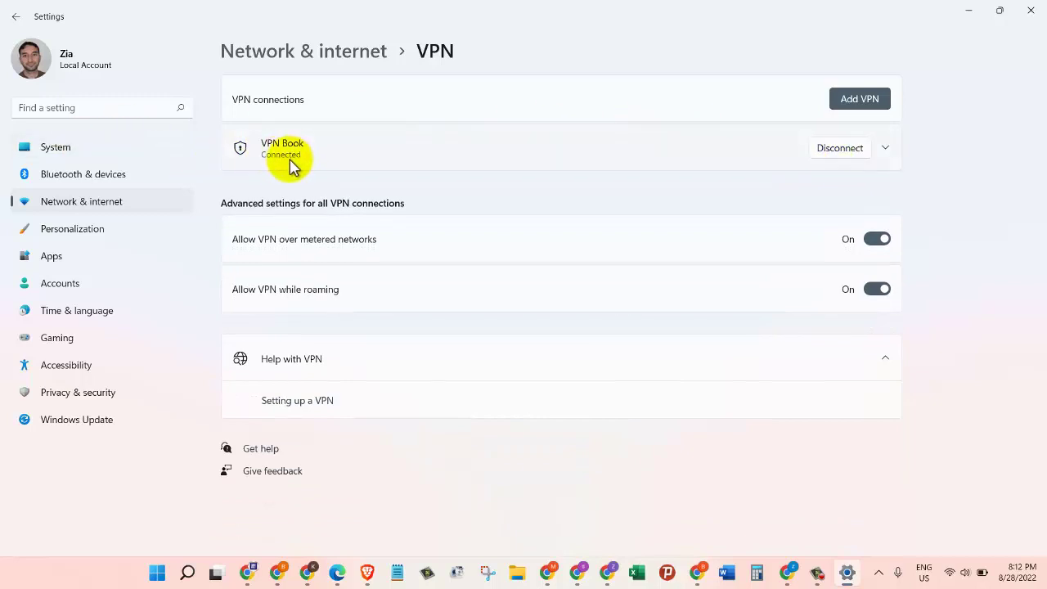
- Switch to the browser and reload whatismyip.com to check the current IP location
key("alt+Tab")
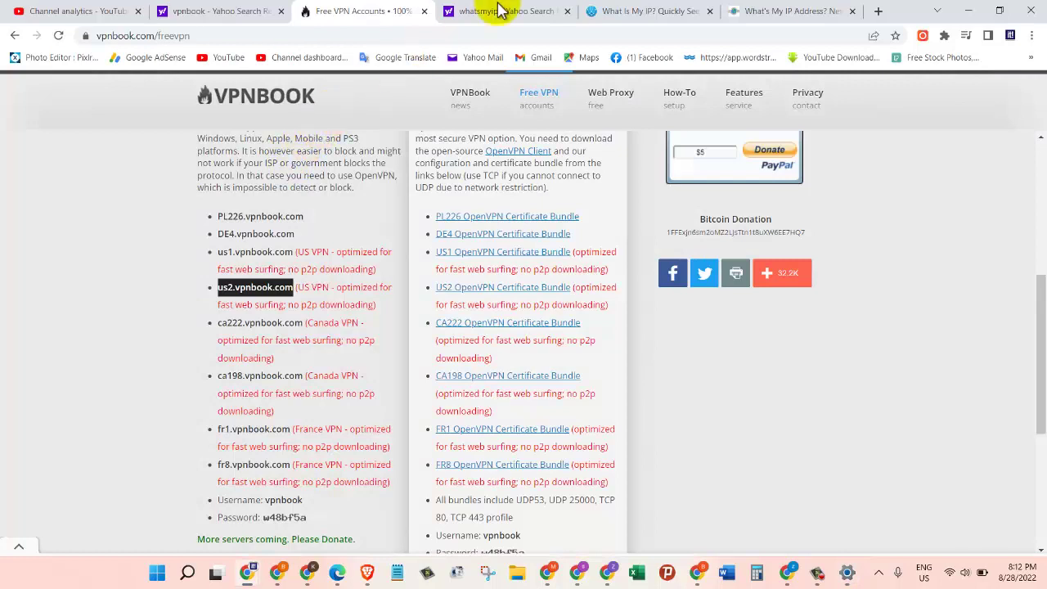
left_click(622, 10)
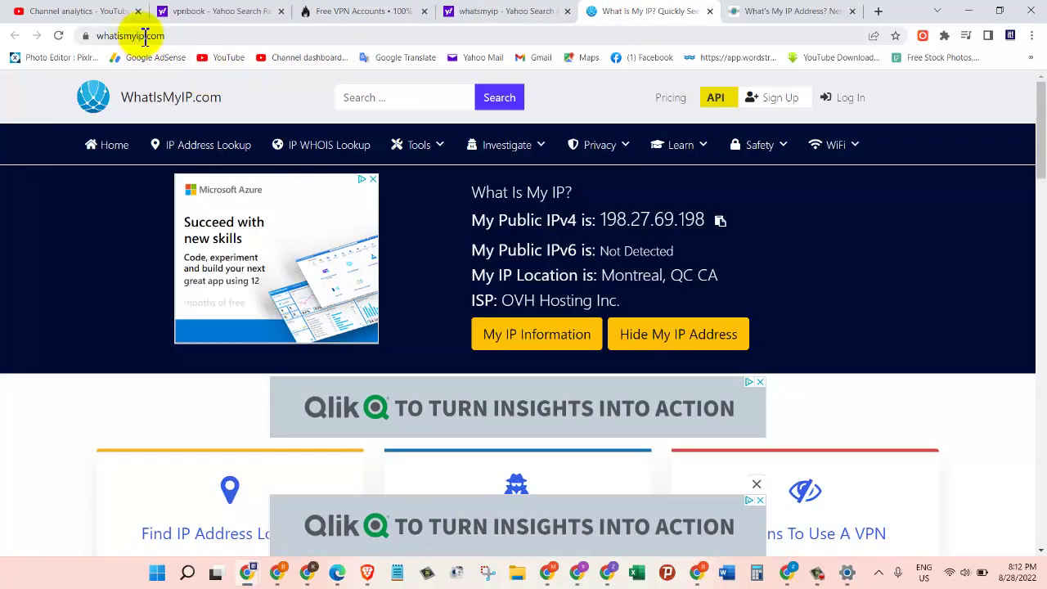
left_click(59, 37)
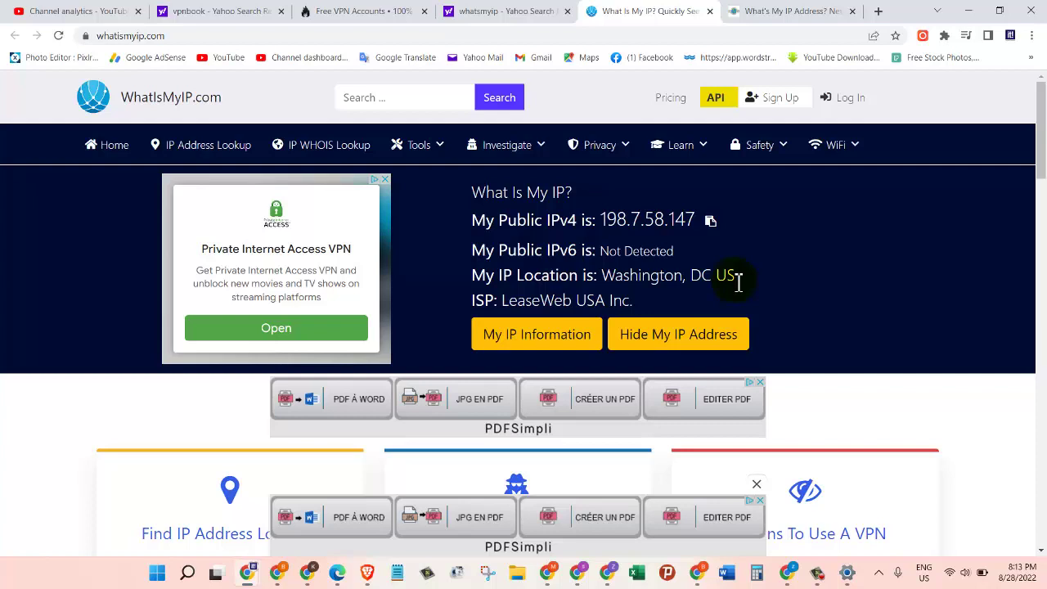
- Switch to Settings, disconnect VPN Book and remove its VPN connection from the computer
key("alt+Tab")
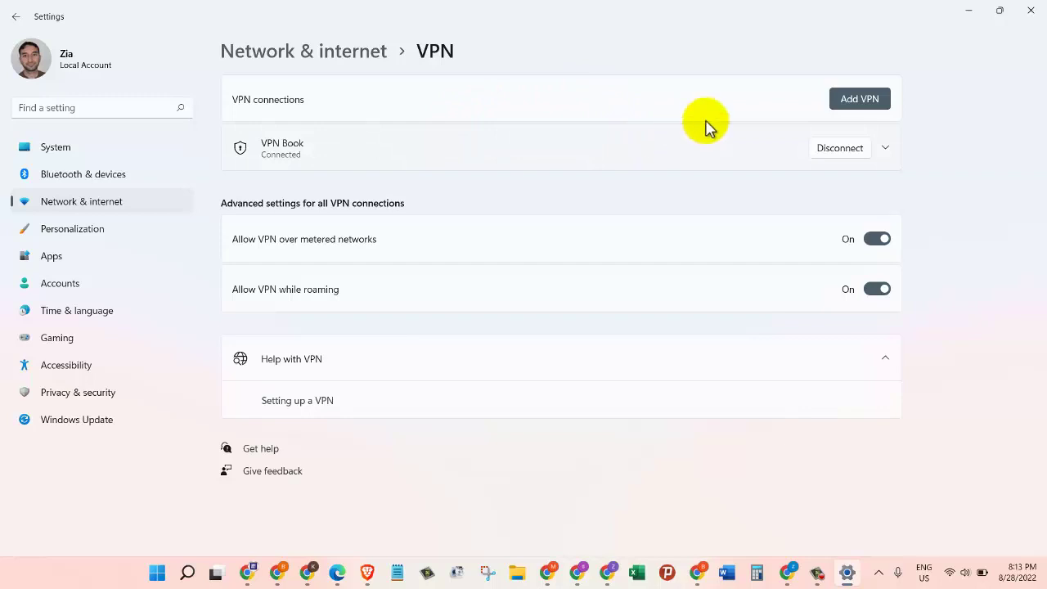
left_click(843, 152)
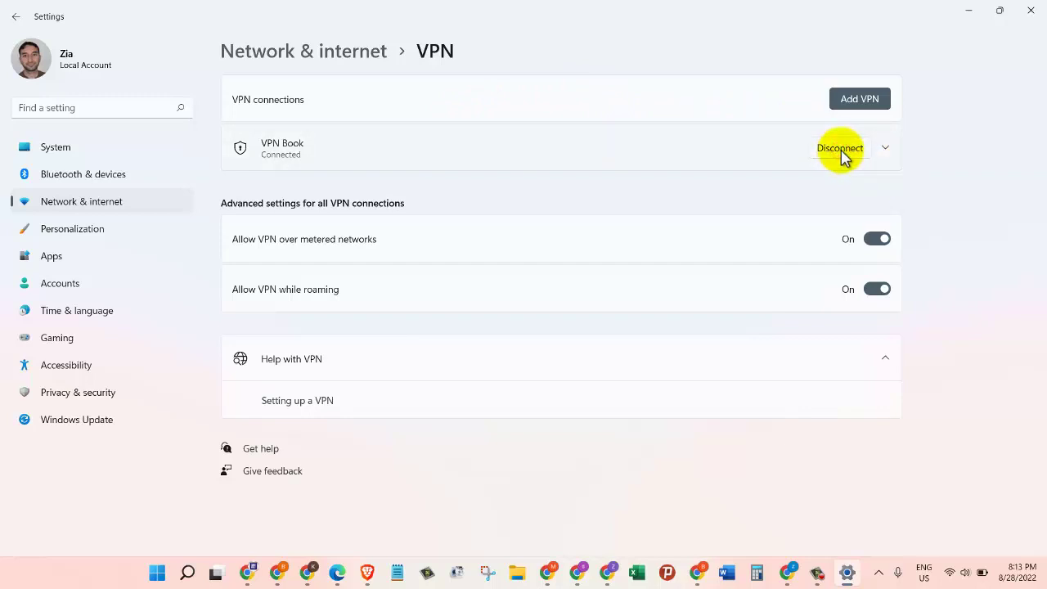
left_click(886, 150)
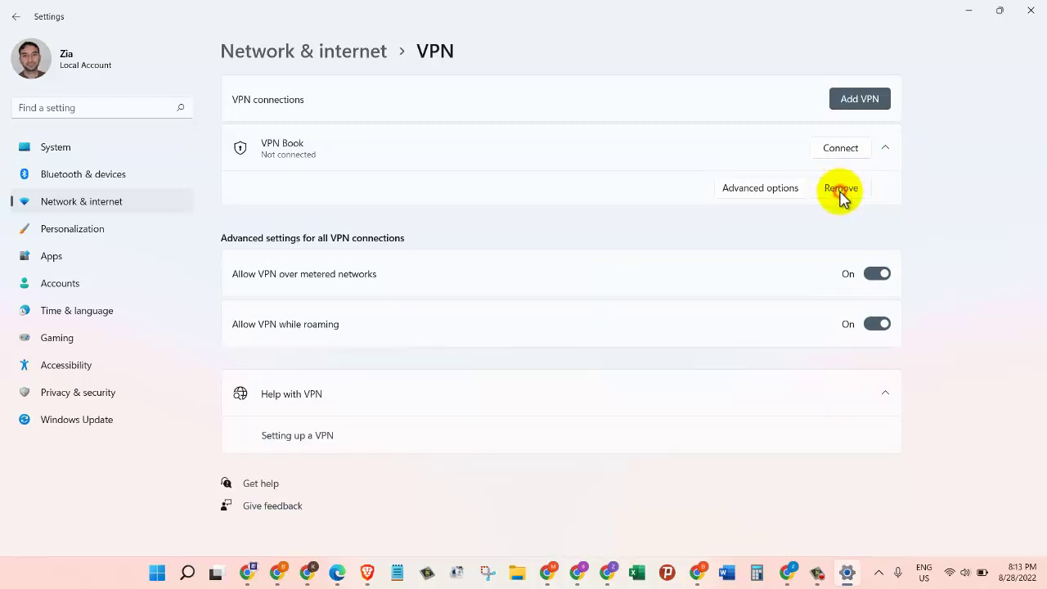
left_click(843, 193)
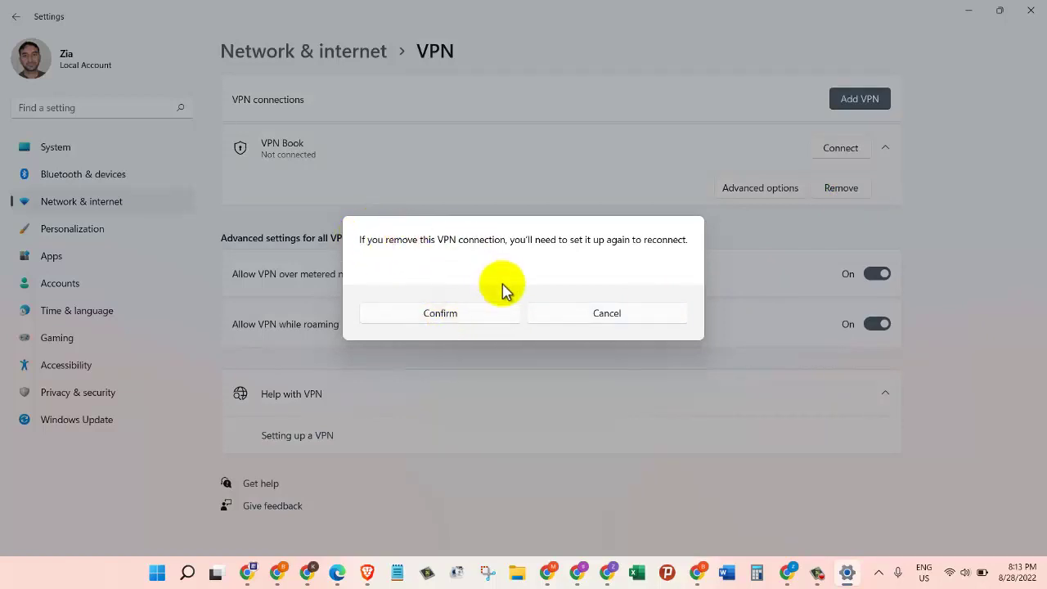
left_click(443, 317)
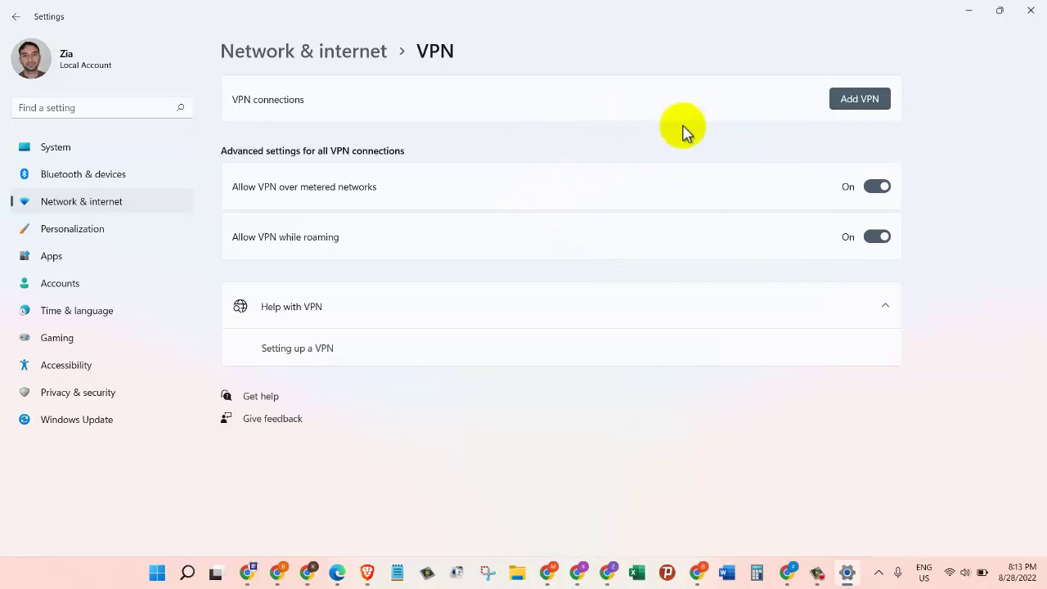
- Minimize the Settings and browser windows to show the desktop, and open the desktop's context menu
left_click(974, 11)
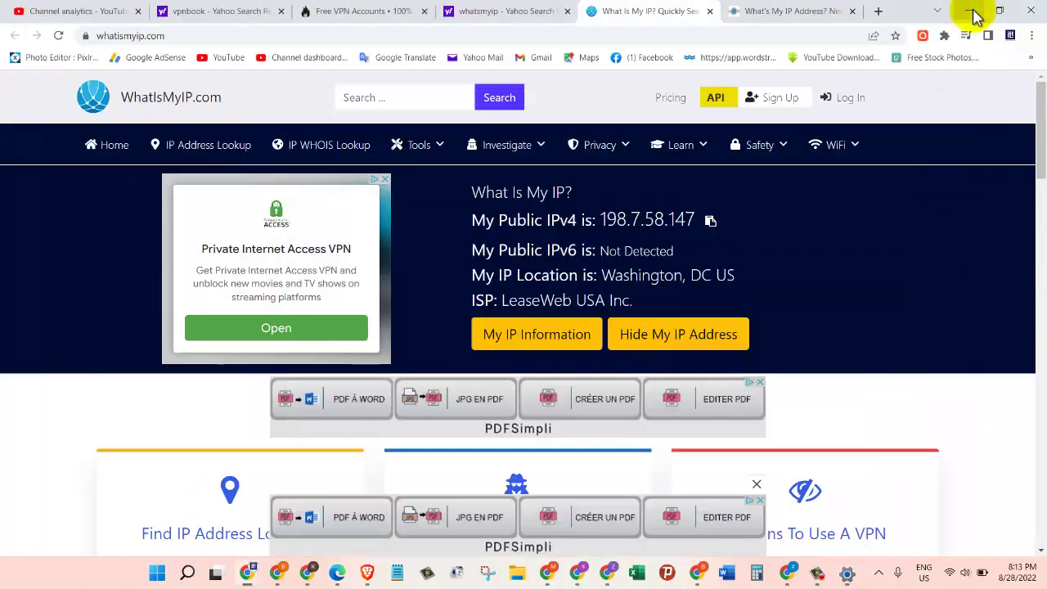
left_click(967, 11)
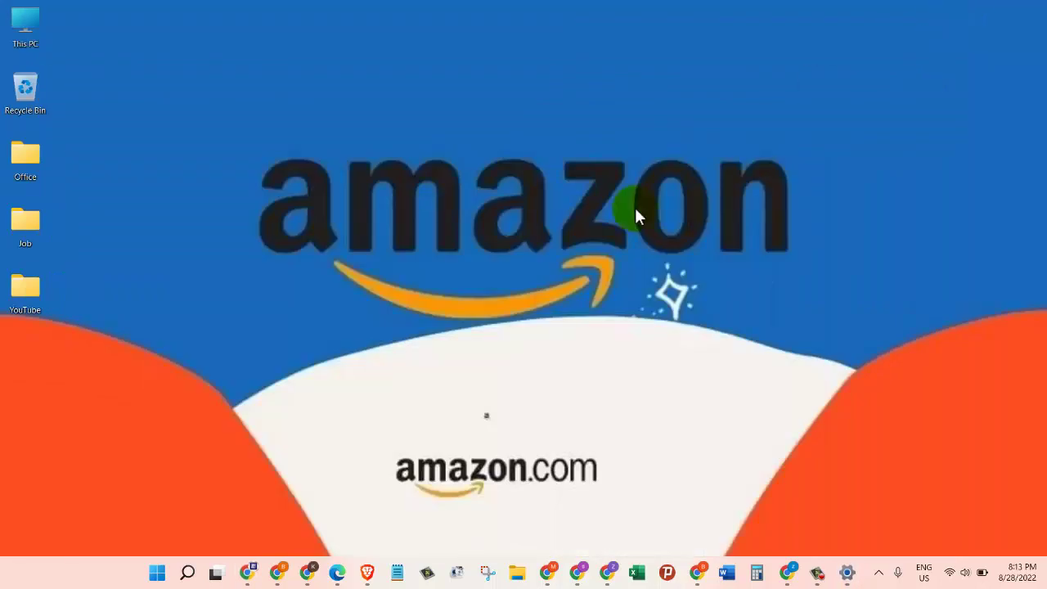
right_click(415, 224)
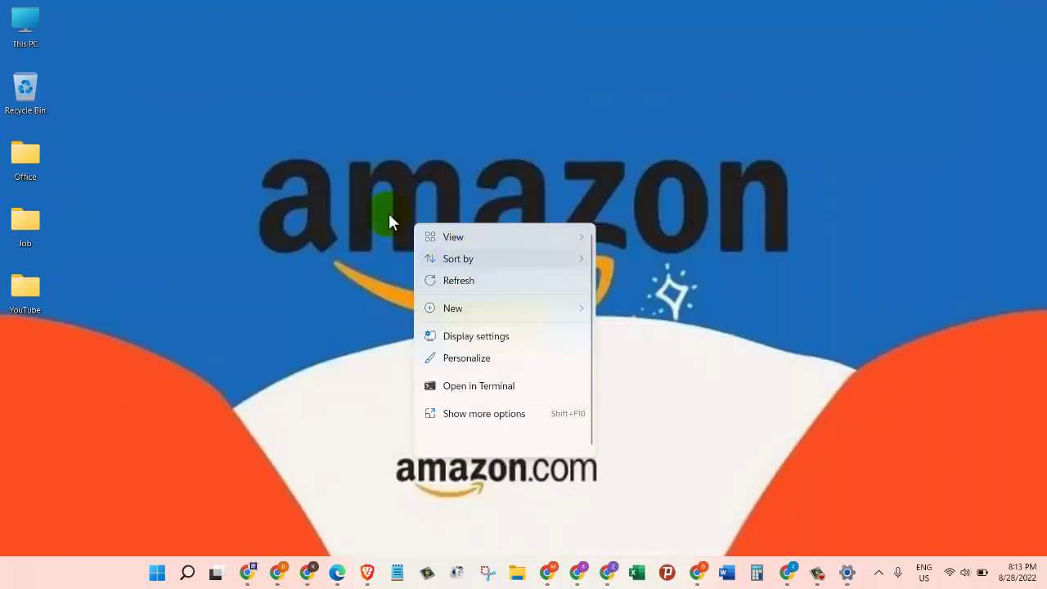